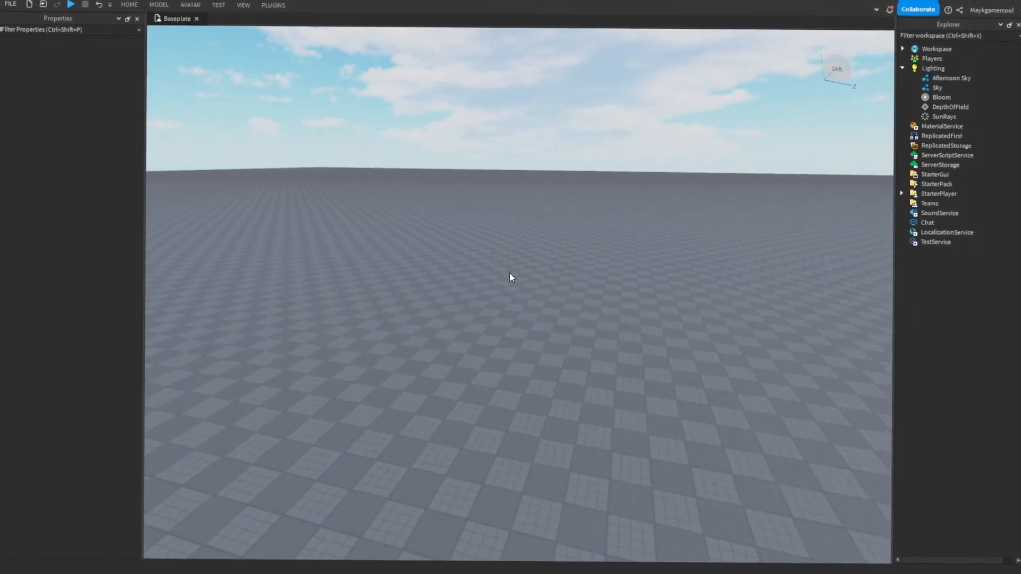
# - Insert a TemplateR6 preset character using Moon Animator 2's Character Inserter
pyautogui.moveTo(440, 160); pyautogui.dragTo(440, 159, button='right')
pyautogui.click(272, 6)
pyautogui.click(374, 56)
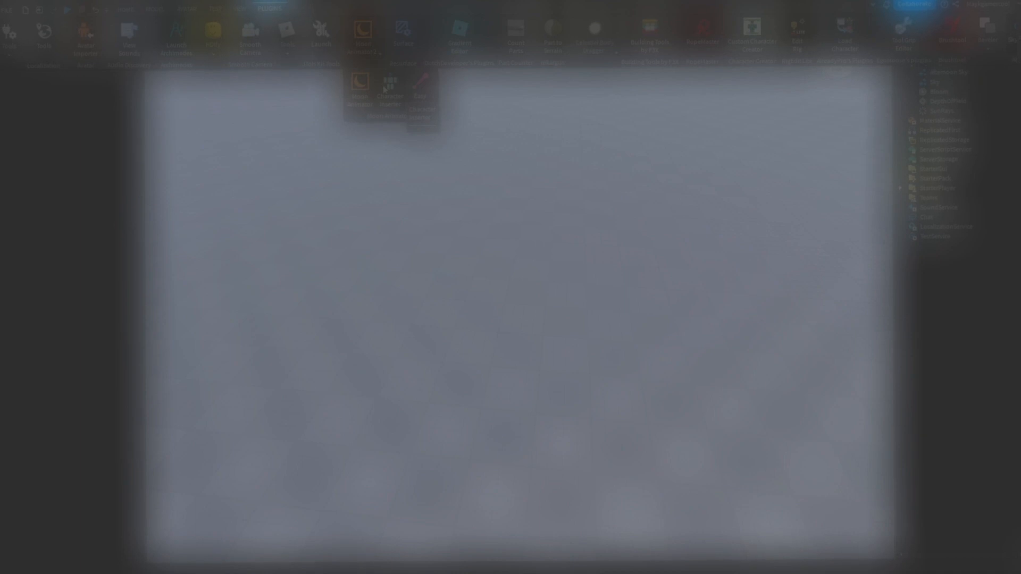
pyautogui.click(385, 61)
pyautogui.click(374, 55)
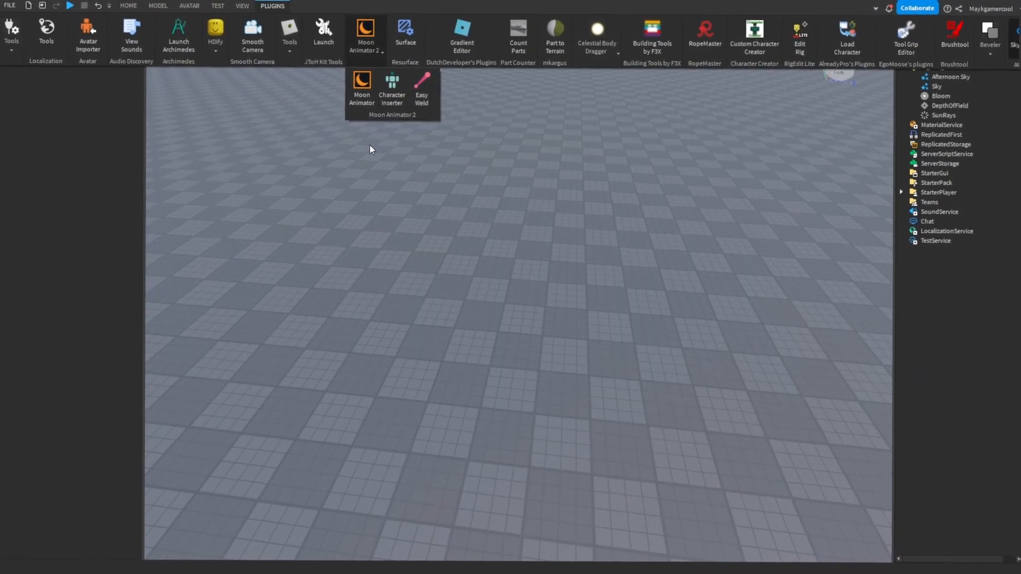
pyautogui.click(371, 50)
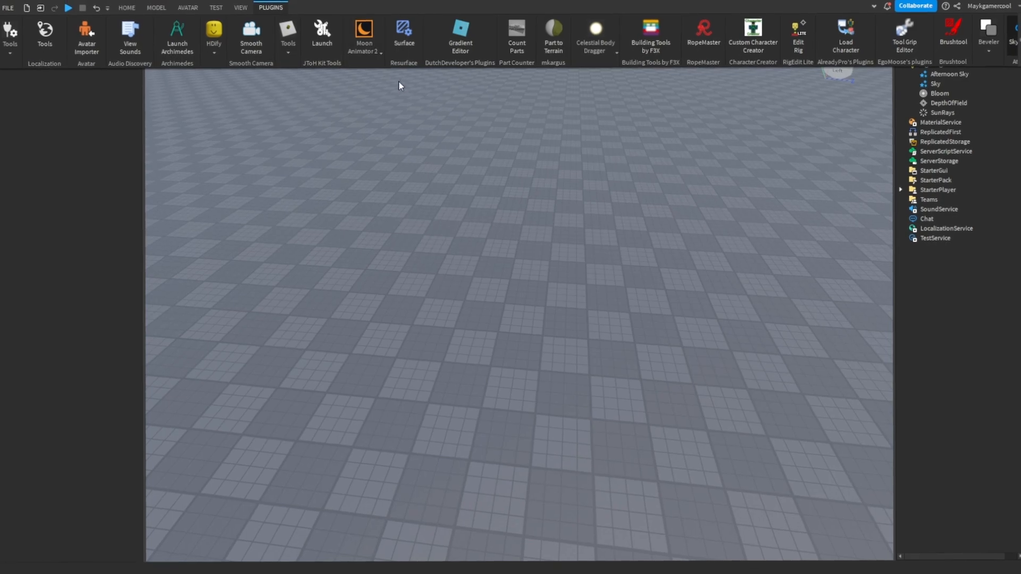
pyautogui.click(372, 51)
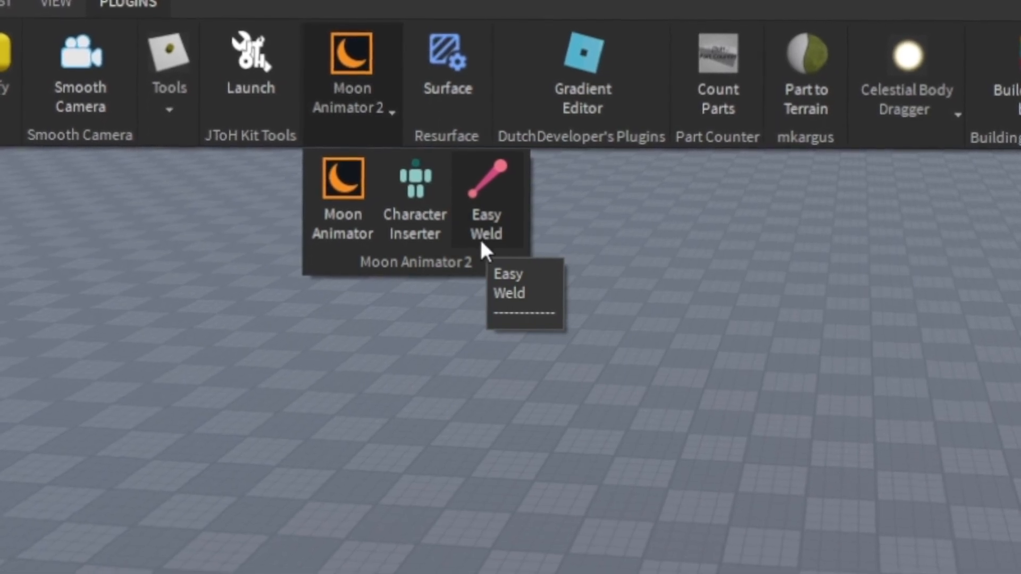
pyautogui.click(415, 226)
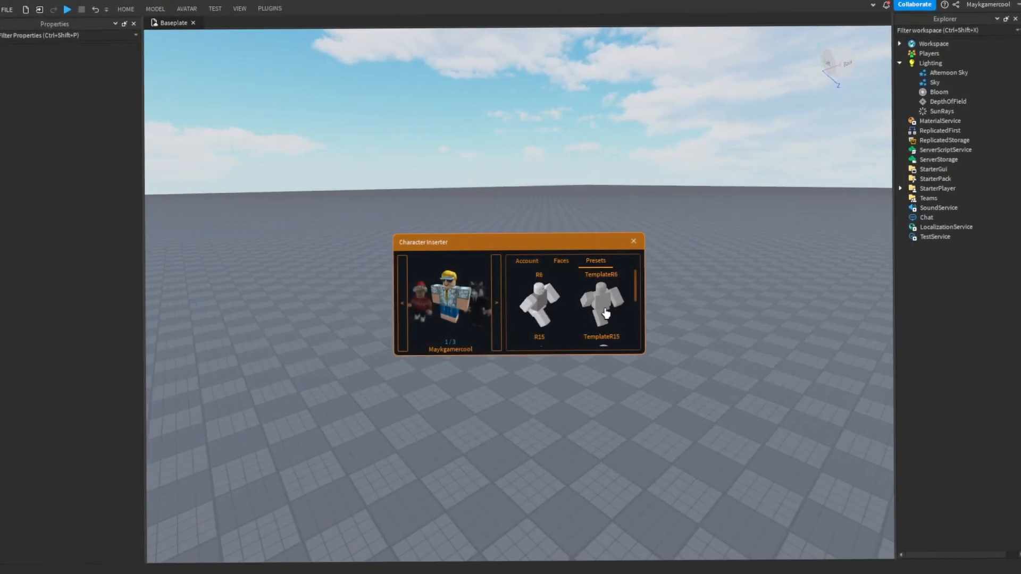
pyautogui.click(604, 306)
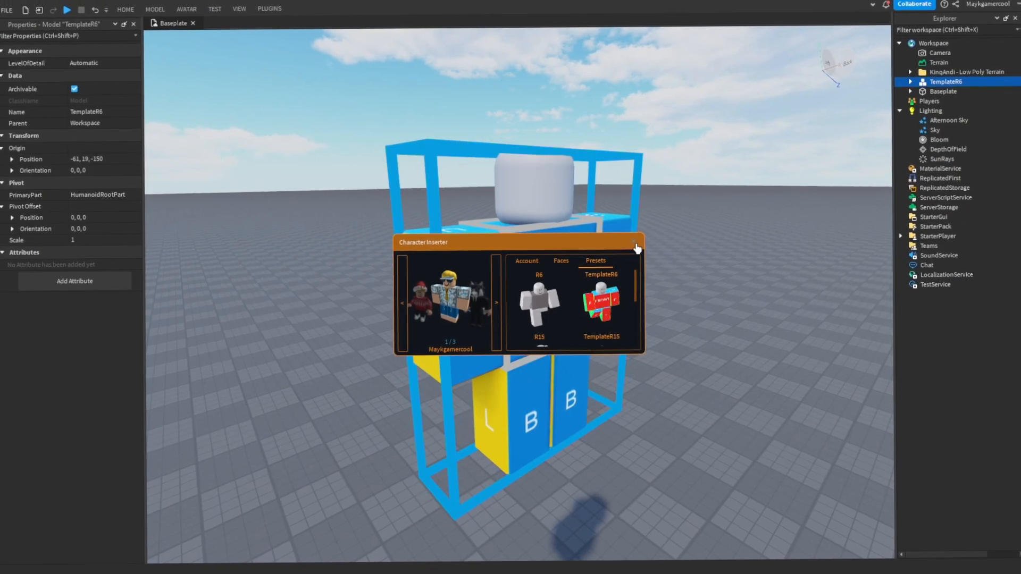
# - Rotate the TemplateR6 model to orientation 0, 90, 0 and set it on the baseplate at position -31.5, 3, -145
pyautogui.rightClick(155, 7)
pyautogui.click(156, 7)
pyautogui.moveTo(548, 251); pyautogui.dragTo(563, 342)
pyautogui.moveTo(560, 311); pyautogui.dragTo(564, 342, button='right')
pyautogui.press('r')
pyautogui.press('r')
pyautogui.press('r')
pyautogui.press('r')
pyautogui.press('r')
pyautogui.moveTo(563, 342); pyautogui.dragTo(501, 310)
pyautogui.moveTo(535, 324); pyautogui.dragTo(502, 310, button='right')
pyautogui.press('r')
pyautogui.moveTo(501, 310); pyautogui.dragTo(520, 365)
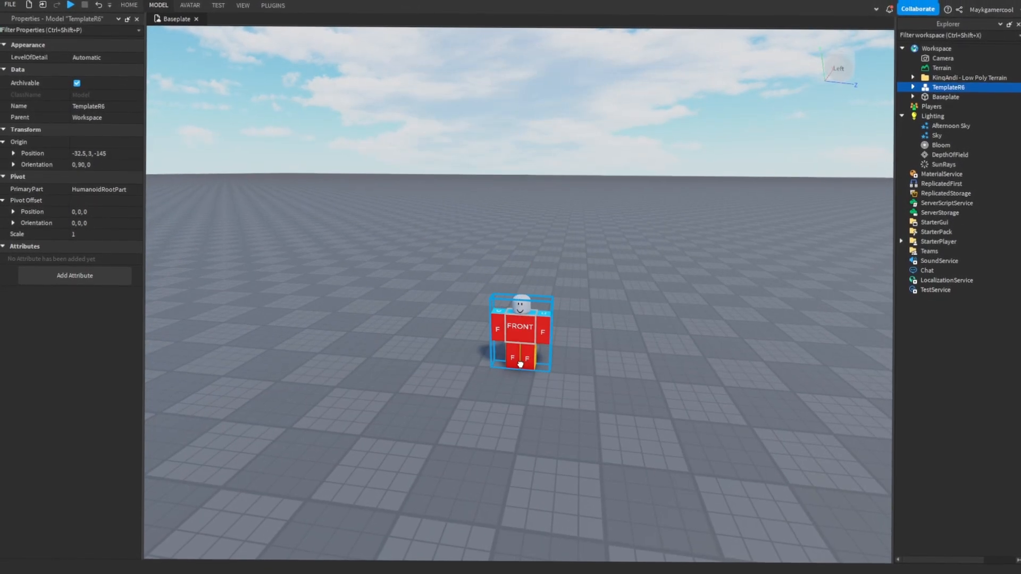
pyautogui.press('w')
pyautogui.moveTo(568, 368); pyautogui.dragTo(578, 371, button='right')
pyautogui.press('s')
# - Open the Moon Animator window with the TemplateR6 model selected
pyautogui.click(271, 6)
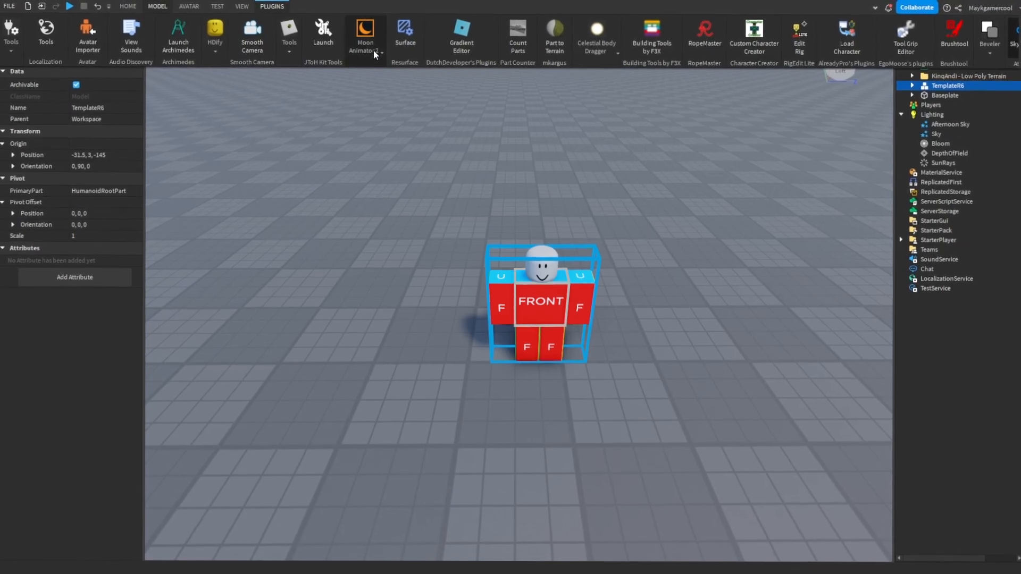
pyautogui.click(373, 50)
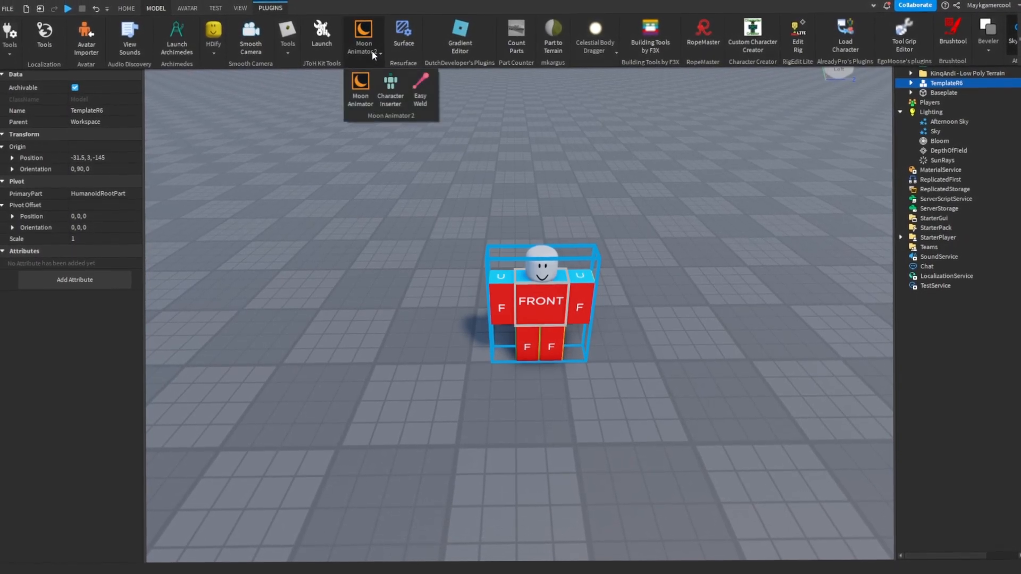
pyautogui.click(362, 94)
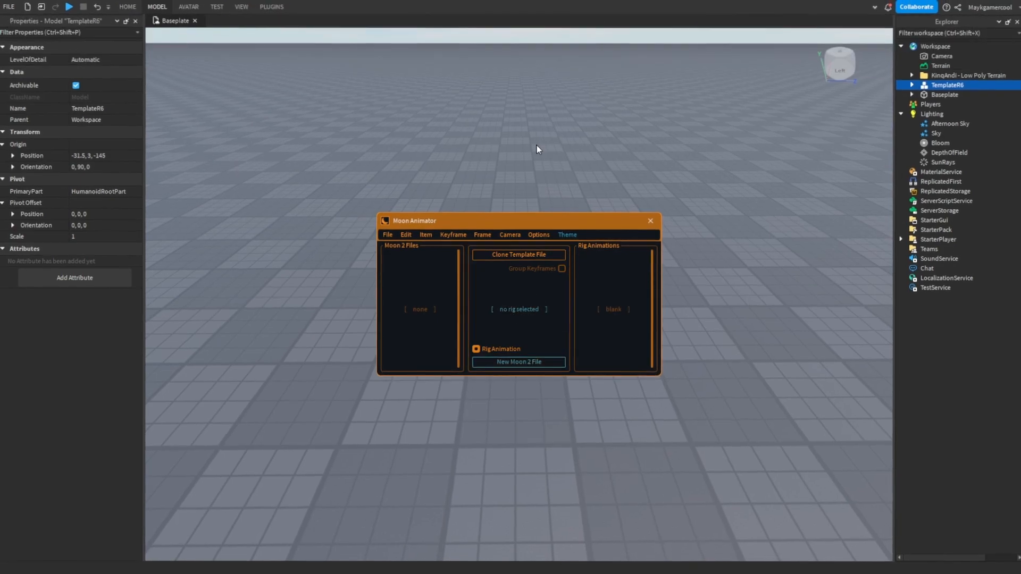
# - Select the TemplateR6 model and rename it to rig
pyautogui.click(537, 146)
pyautogui.moveTo(537, 146); pyautogui.dragTo(546, 158, button='right')
pyautogui.moveTo(647, 209); pyautogui.dragTo(634, 178, button='right')
pyautogui.scroll(3, 646, 182)
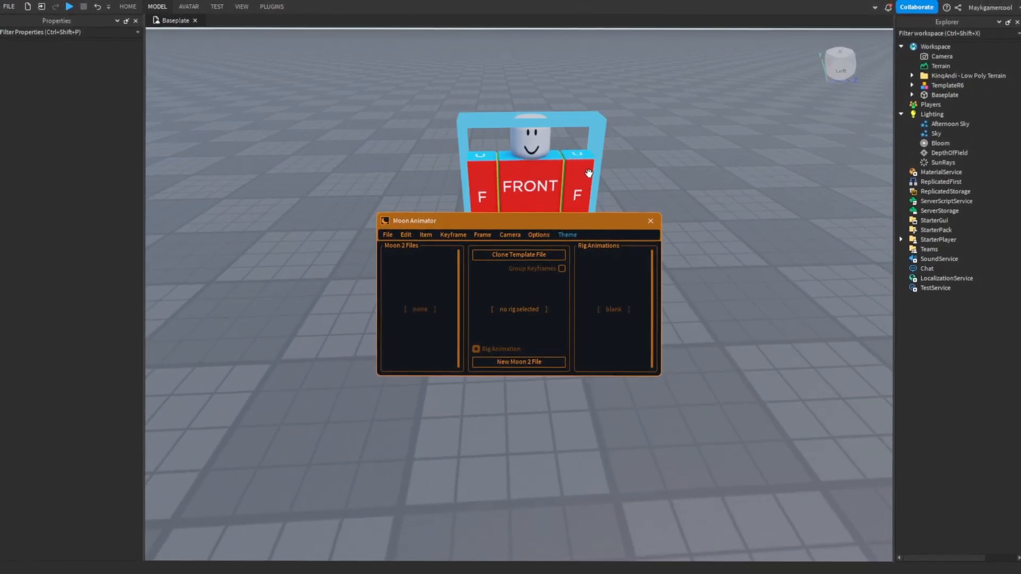
pyautogui.click(575, 177)
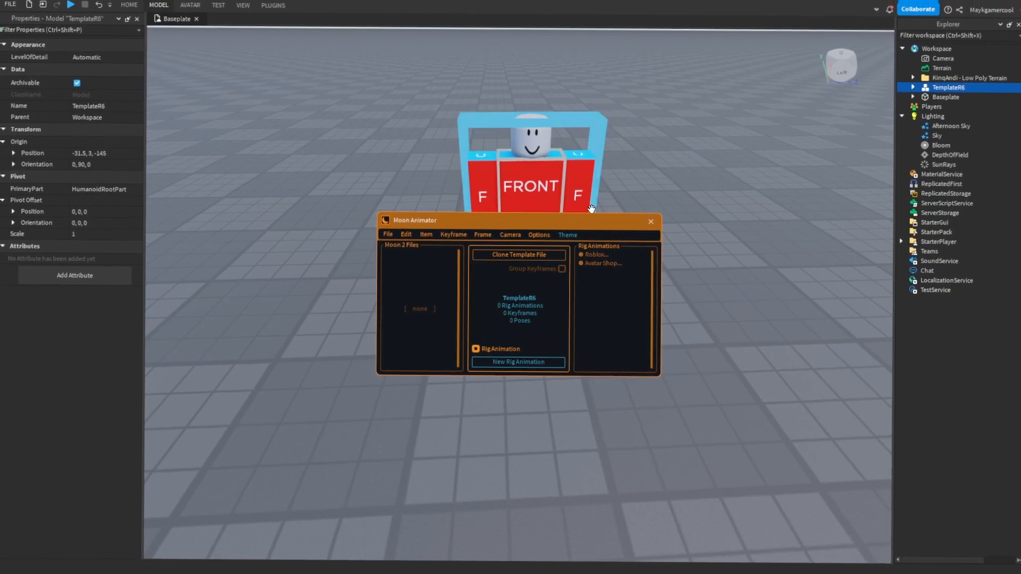
pyautogui.moveTo(605, 162); pyautogui.dragTo(605, 162, button='right')
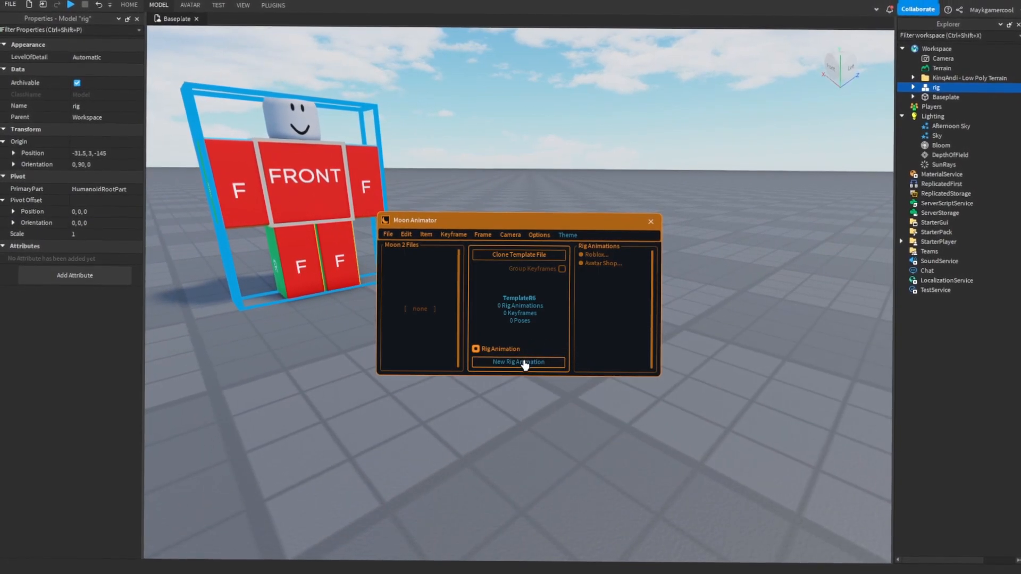
# - Create a new rig animation for the character and save the file as Test
pyautogui.click(524, 361)
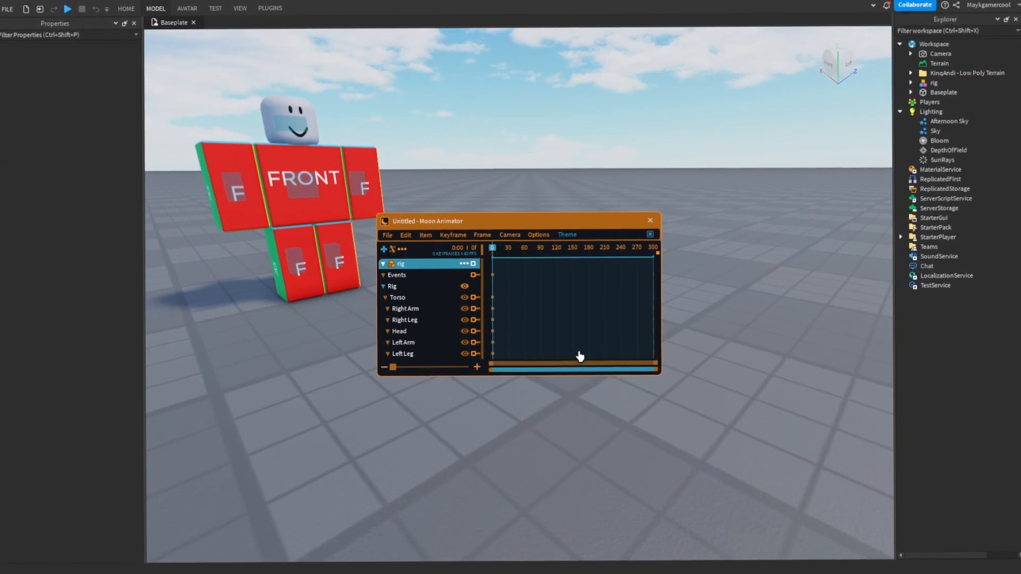
pyautogui.moveTo(484, 183); pyautogui.dragTo(483, 182, button='right')
pyautogui.click(390, 236)
pyautogui.moveTo(385, 235)
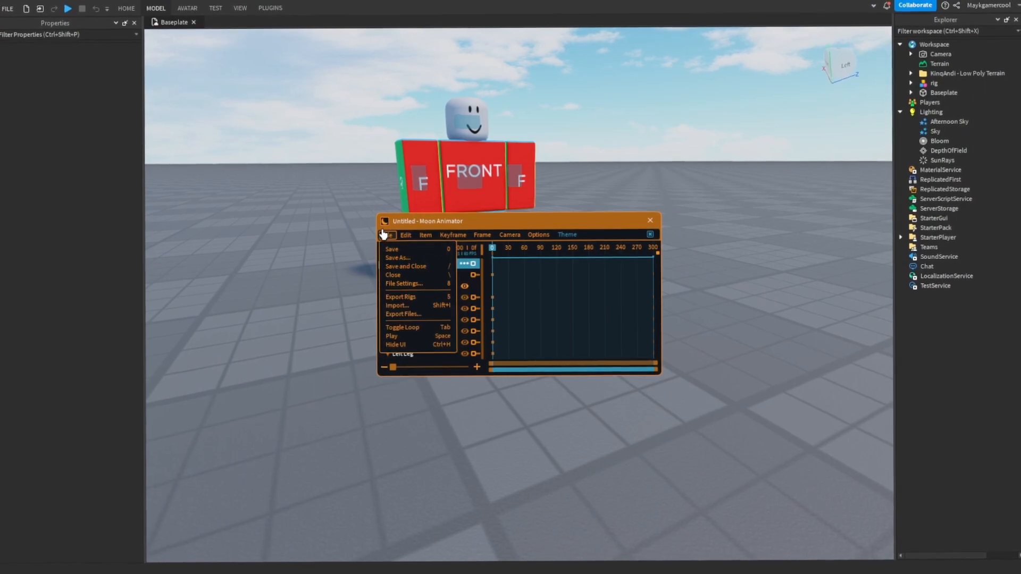
pyautogui.click(393, 248)
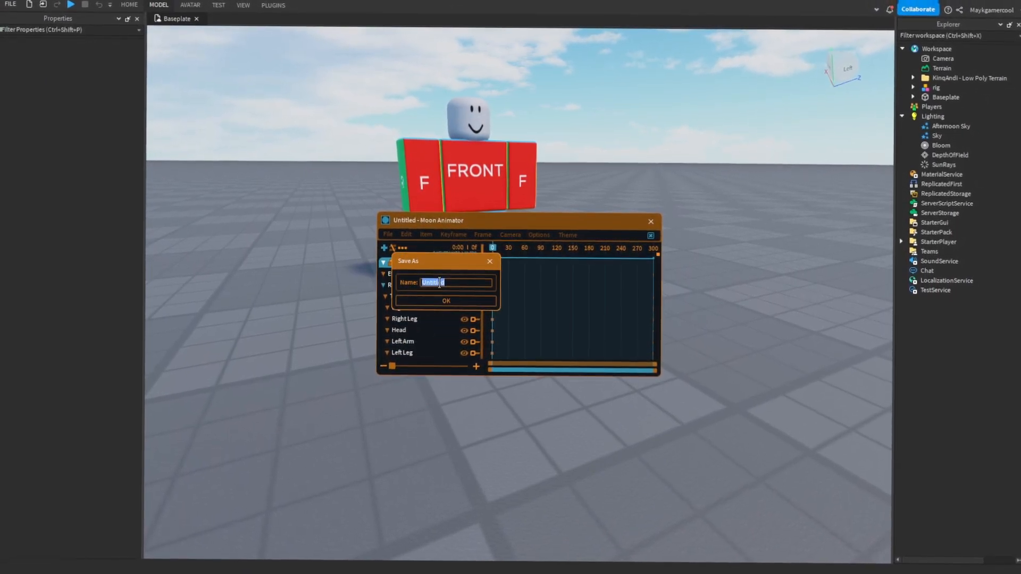
pyautogui.write('T')
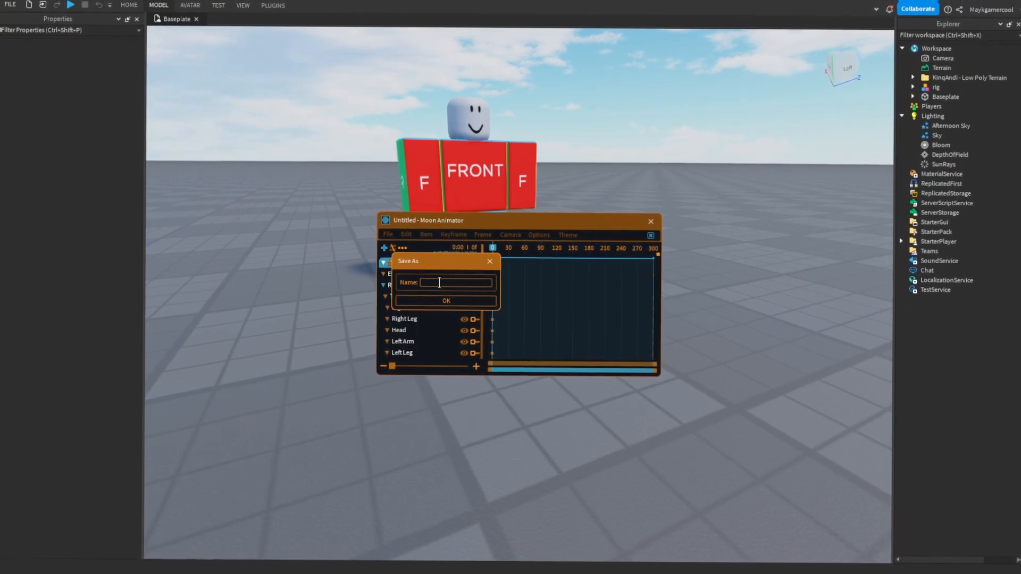
pyautogui.write('est')
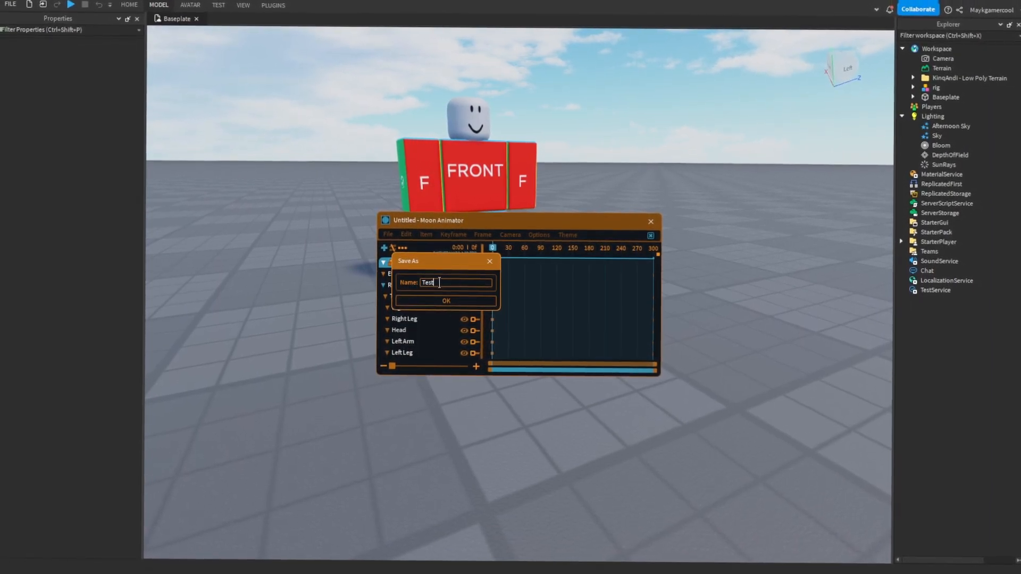
pyautogui.click(461, 301)
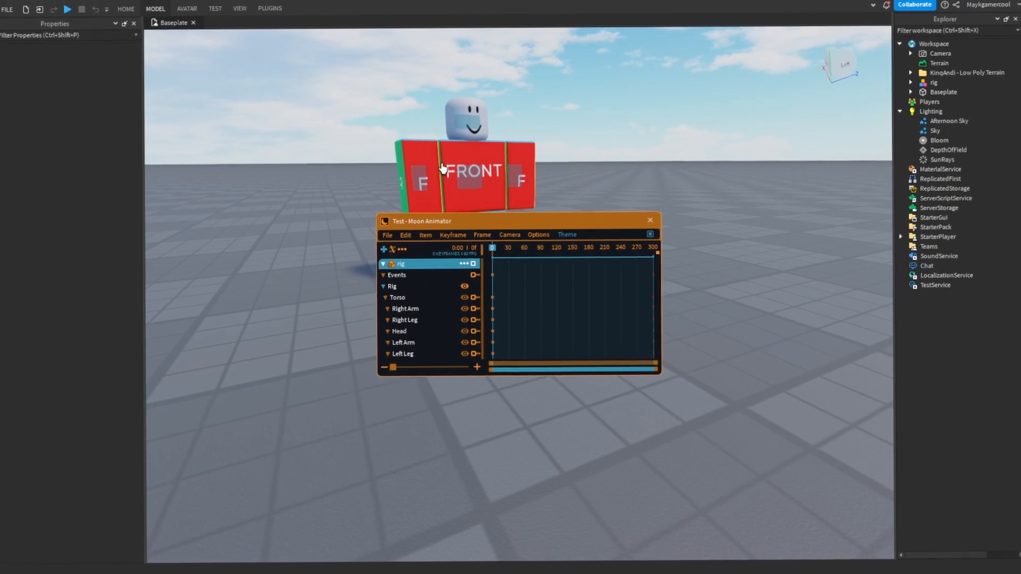
pyautogui.press('a')
pyautogui.click(426, 235)
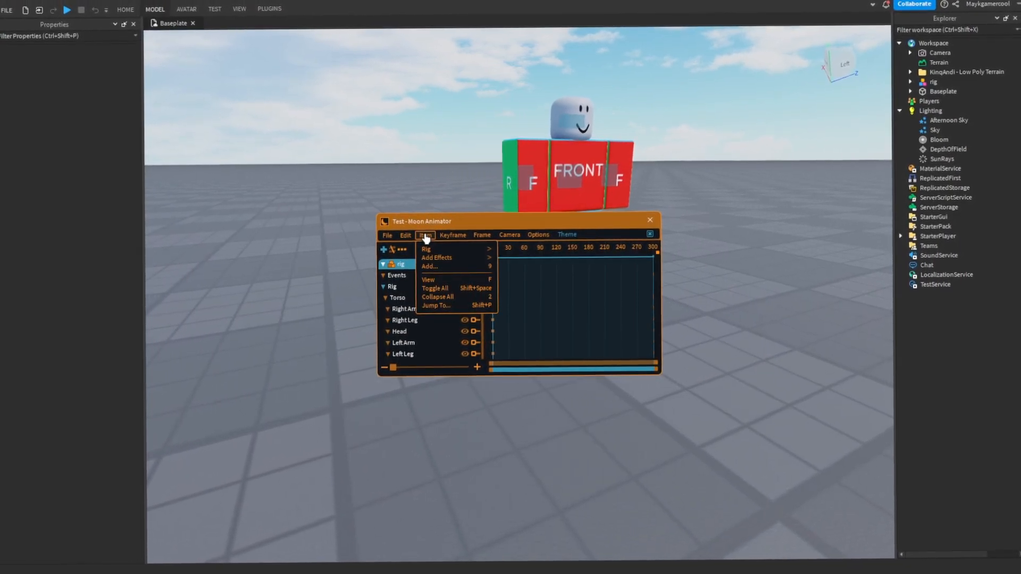
pyautogui.click(424, 235)
pyautogui.click(450, 234)
pyautogui.click(426, 236)
pyautogui.click(434, 266)
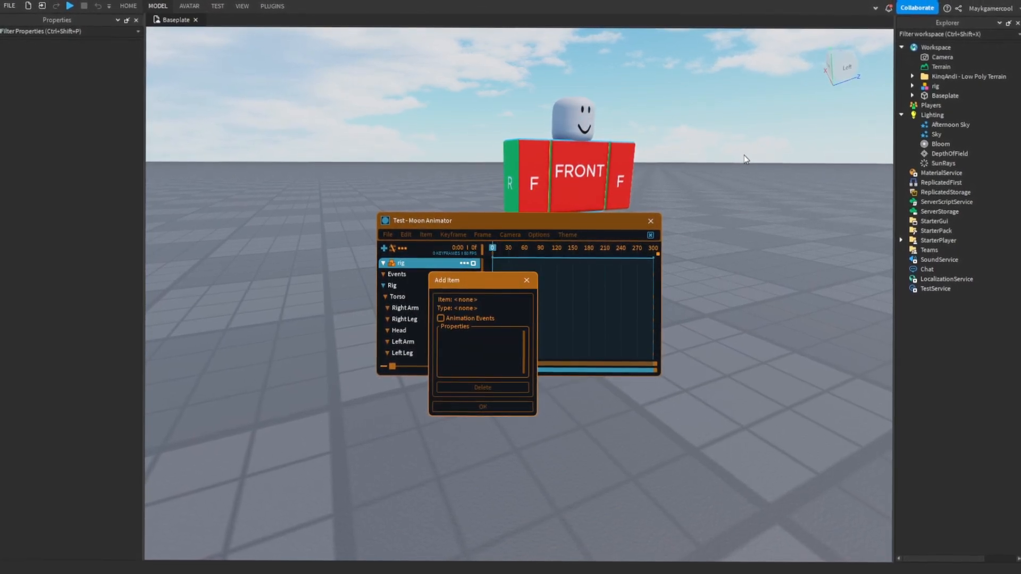
pyautogui.click(528, 281)
# - Select the rig's torso to examine its rotation handles, and open the animation's file settings
pyautogui.moveTo(549, 153); pyautogui.dragTo(551, 143, button='right')
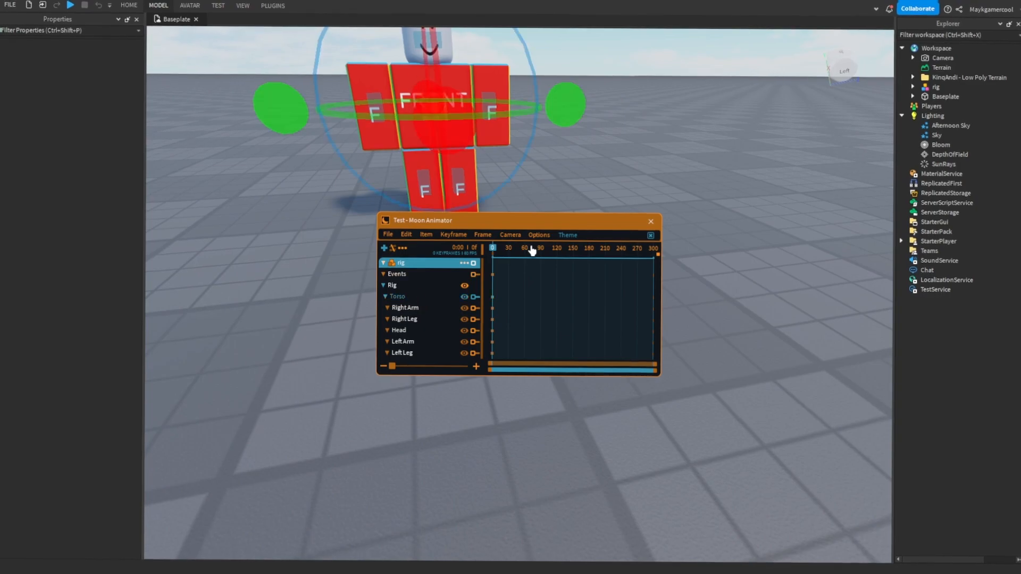
pyautogui.moveTo(650, 159); pyautogui.dragTo(652, 158, button='right')
pyautogui.moveTo(499, 253); pyautogui.dragTo(449, 239)
pyautogui.moveTo(686, 273); pyautogui.dragTo(368, 255)
pyautogui.scroll(-1, 392, 240)
pyautogui.scroll(1, 391, 240)
pyautogui.click(389, 235)
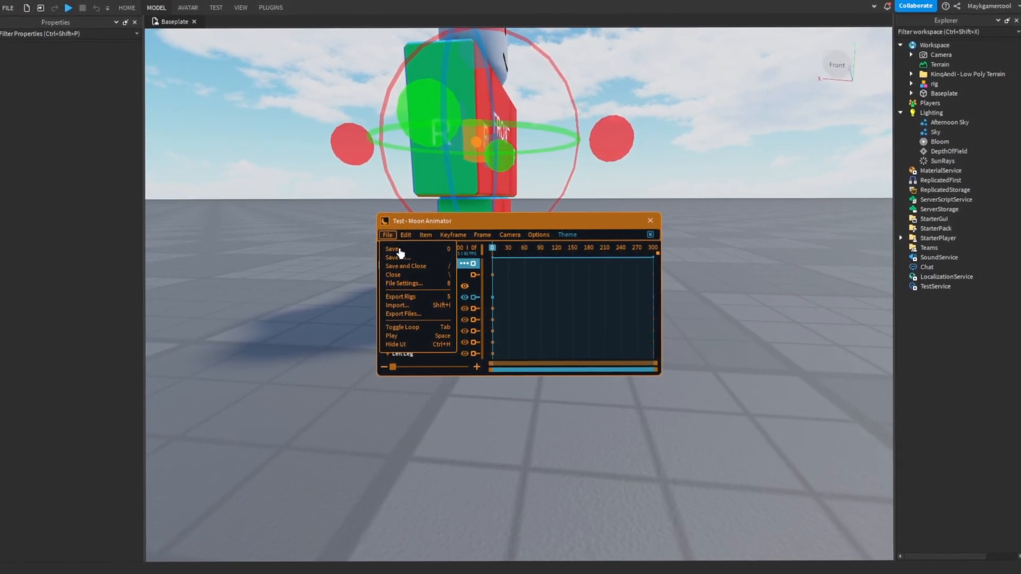
pyautogui.click(404, 284)
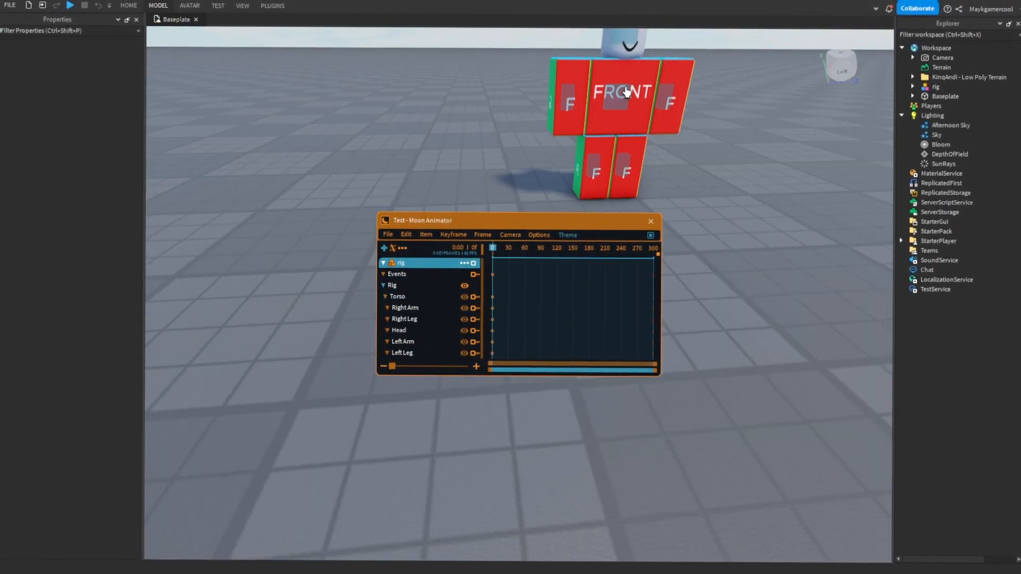
# - Tilt and turn the rig's torso at frame 0 with the rotation handles
pyautogui.moveTo(625, 91); pyautogui.dragTo(623, 91, button='right')
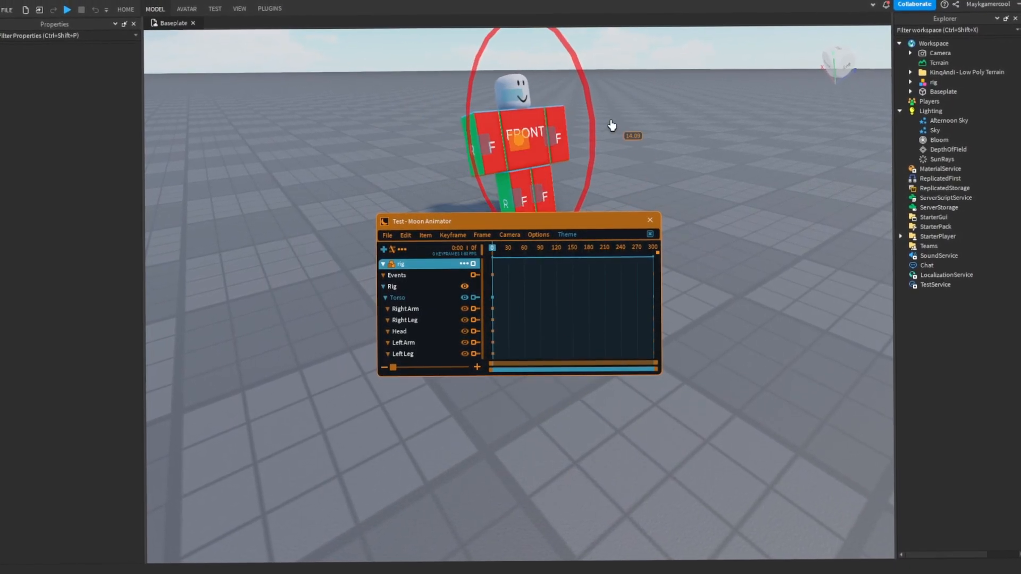
pyautogui.moveTo(458, 157); pyautogui.dragTo(503, 154, button='right')
pyautogui.press('r')
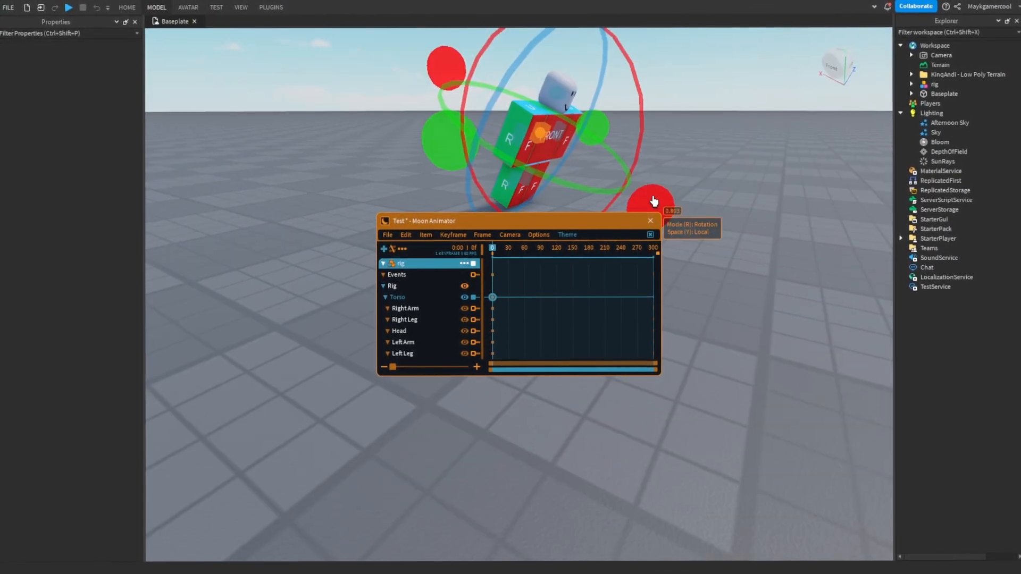
pyautogui.moveTo(675, 197); pyautogui.dragTo(707, 133, button='right')
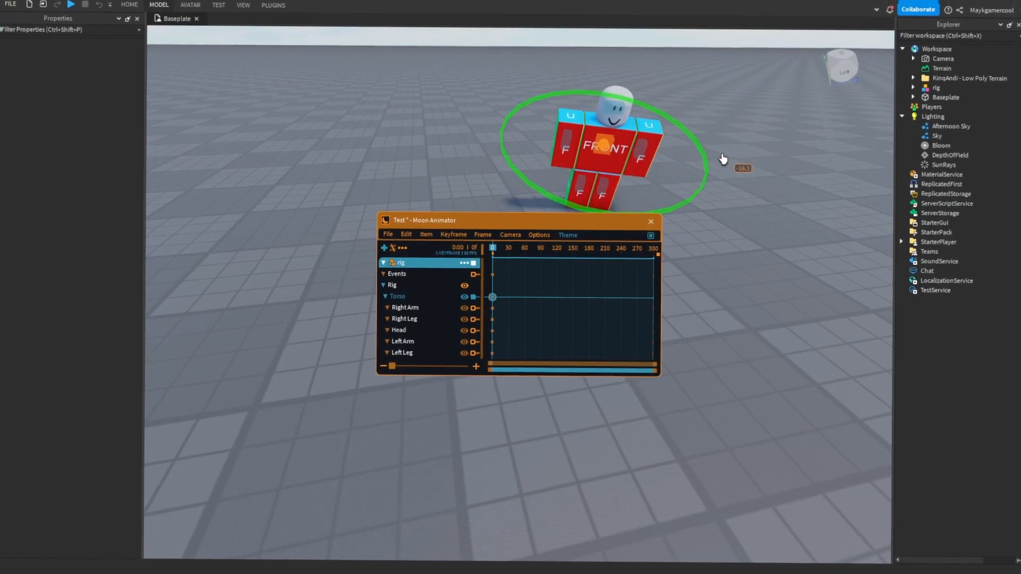
# - Pose the rig's legs, arms and head at frame 0 to complete the starting pose
pyautogui.moveTo(578, 188); pyautogui.dragTo(587, 199, button='right')
pyautogui.moveTo(530, 176); pyautogui.dragTo(537, 140)
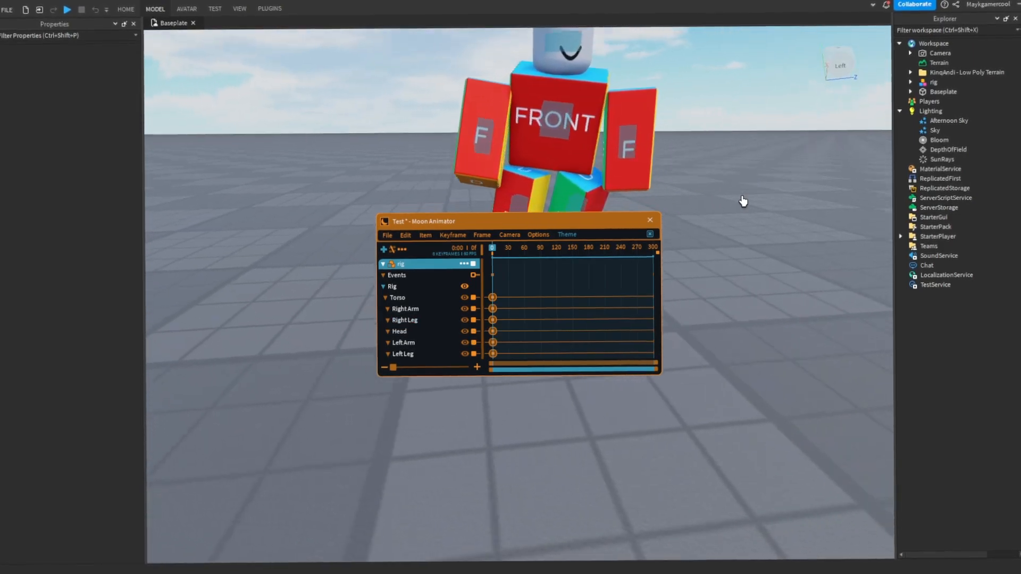
pyautogui.moveTo(743, 201); pyautogui.dragTo(662, 161, button='right')
pyautogui.moveTo(516, 248); pyautogui.dragTo(523, 237, button='right')
pyautogui.moveTo(620, 181); pyautogui.dragTo(620, 177, button='right')
# - Go to frame 30 on the timeline and key a new torso pose there
pyautogui.moveTo(494, 252); pyautogui.dragTo(511, 256)
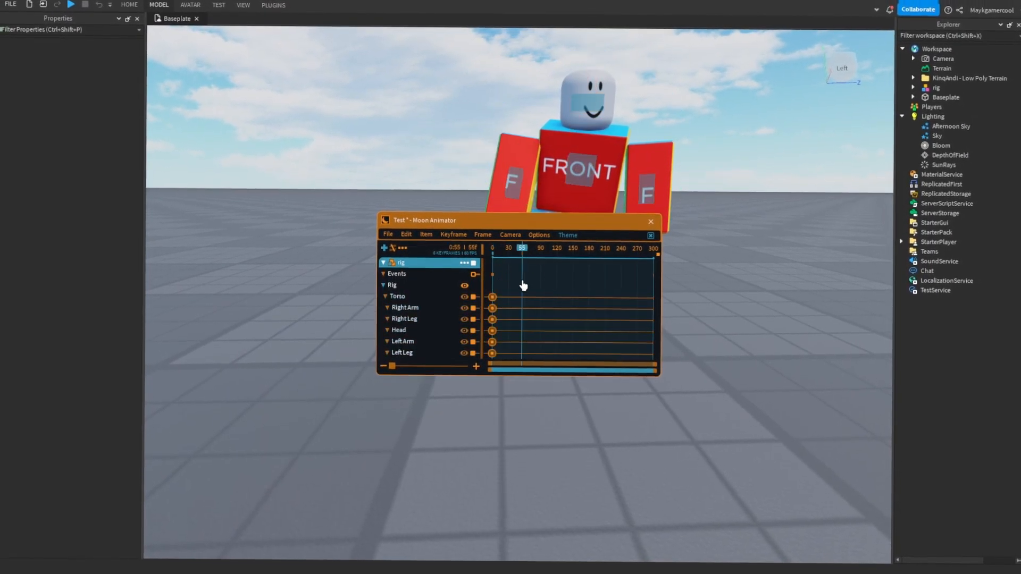
pyautogui.moveTo(554, 309); pyautogui.dragTo(556, 310, button='right')
pyautogui.scroll(3, 519, 142)
pyautogui.moveTo(518, 141); pyautogui.dragTo(518, 137, button='right')
pyautogui.click(517, 137)
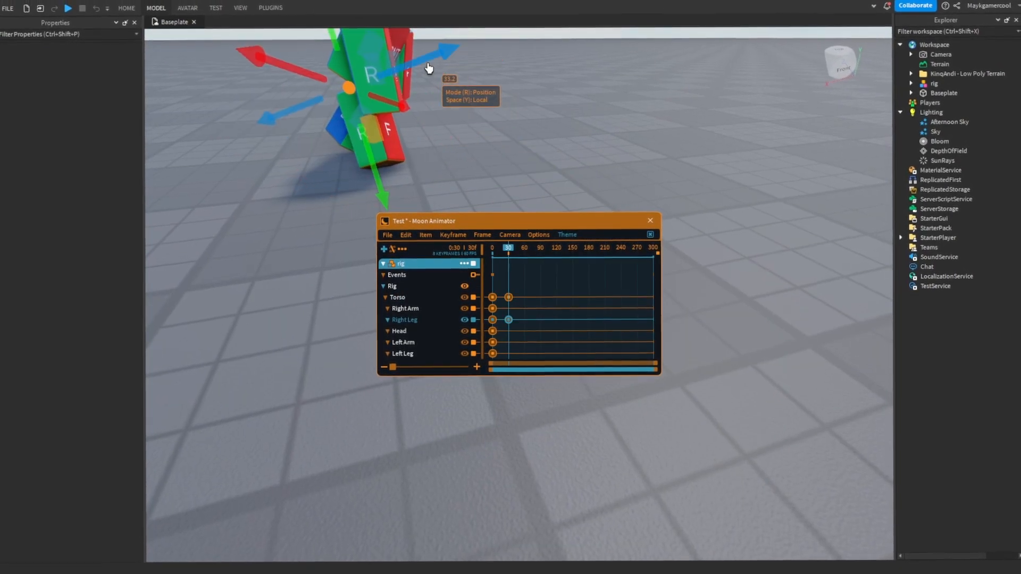
# - Rotate and reposition the right and left legs at frame 30
pyautogui.moveTo(439, 69); pyautogui.dragTo(442, 68, button='right')
pyautogui.moveTo(573, 128); pyautogui.dragTo(584, 132)
pyautogui.press('r')
pyautogui.scroll(-4, 562, 84)
pyautogui.press('r')
pyautogui.scroll(4, 561, 84)
pyautogui.moveTo(587, 153); pyautogui.dragTo(584, 155, button='right')
pyautogui.click(406, 154)
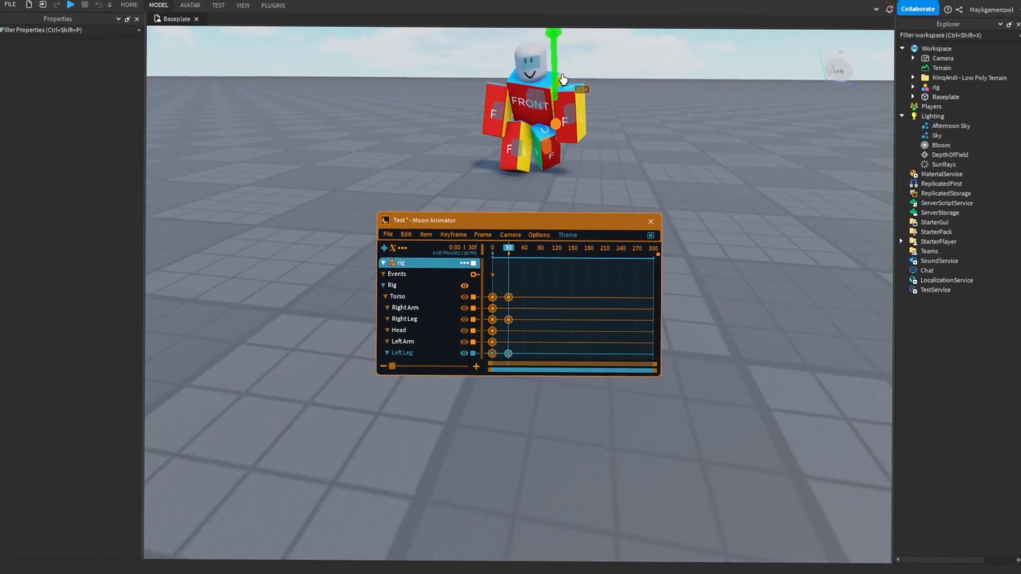
# - Select the left arm and adjust its rotation at frame 30
pyautogui.click(565, 122)
pyautogui.press('r')
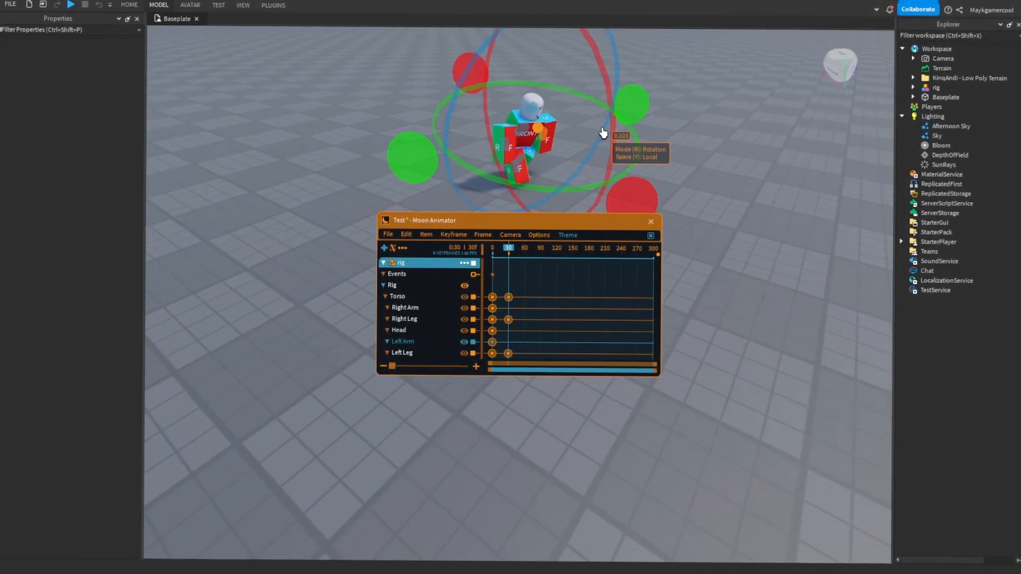
pyautogui.moveTo(492, 153); pyautogui.dragTo(493, 153, button='right')
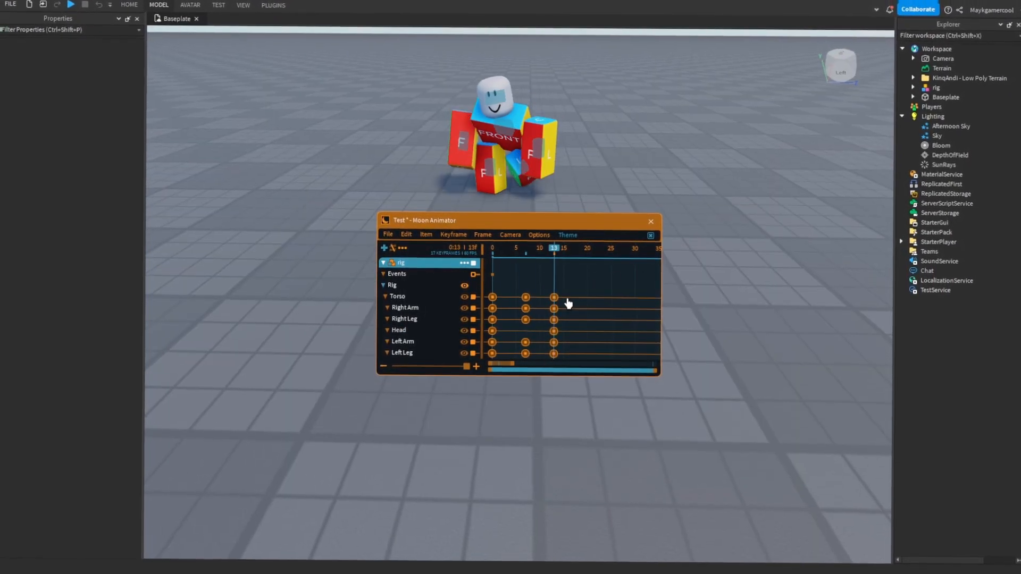
# - Go to frame 20 on the timeline and rotate the torso to key a new pose
pyautogui.moveTo(577, 255); pyautogui.dragTo(588, 276, button='right')
pyautogui.moveTo(476, 212); pyautogui.dragTo(477, 213, button='right')
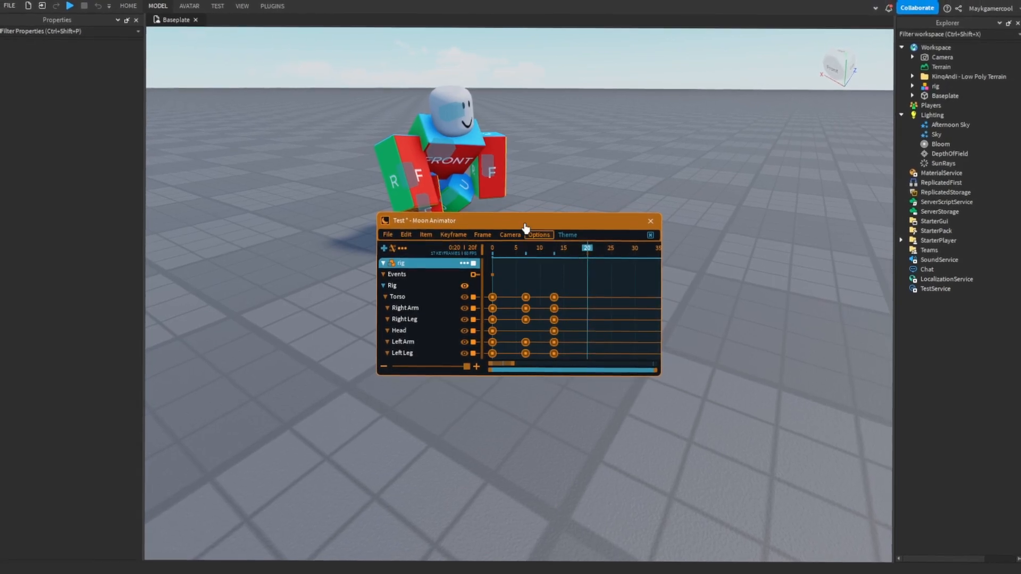
pyautogui.moveTo(495, 192); pyautogui.dragTo(610, 307, button='right')
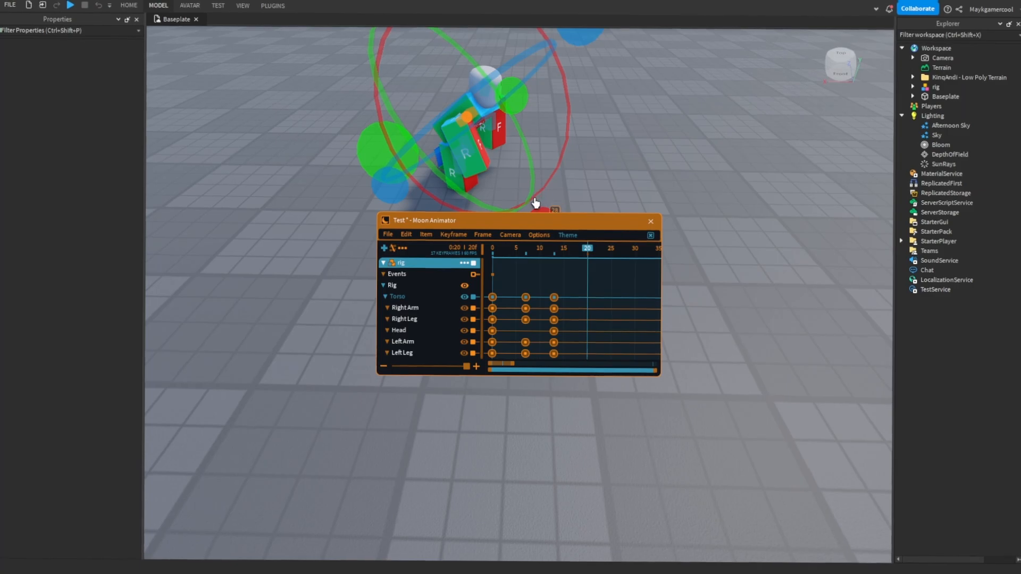
pyautogui.moveTo(540, 194); pyautogui.dragTo(536, 175)
pyautogui.press('r')
pyautogui.scroll(-3, 494, 173)
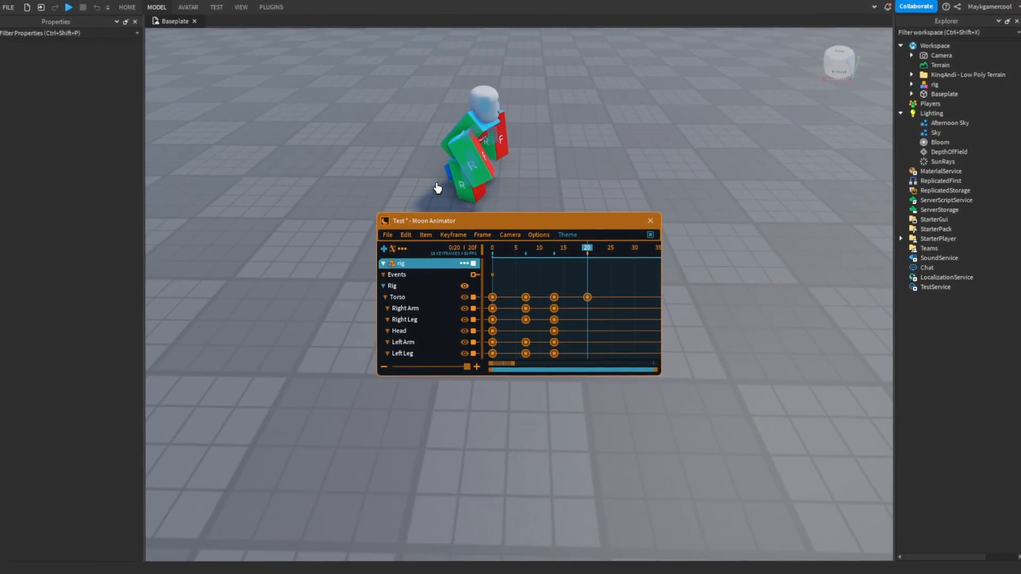
# - Select the rig's right leg and reposition it to key its pose at frame 20
pyautogui.moveTo(471, 177); pyautogui.dragTo(527, 161, button='right')
pyautogui.click(493, 155)
pyautogui.moveTo(494, 203); pyautogui.dragTo(538, 247, button='right')
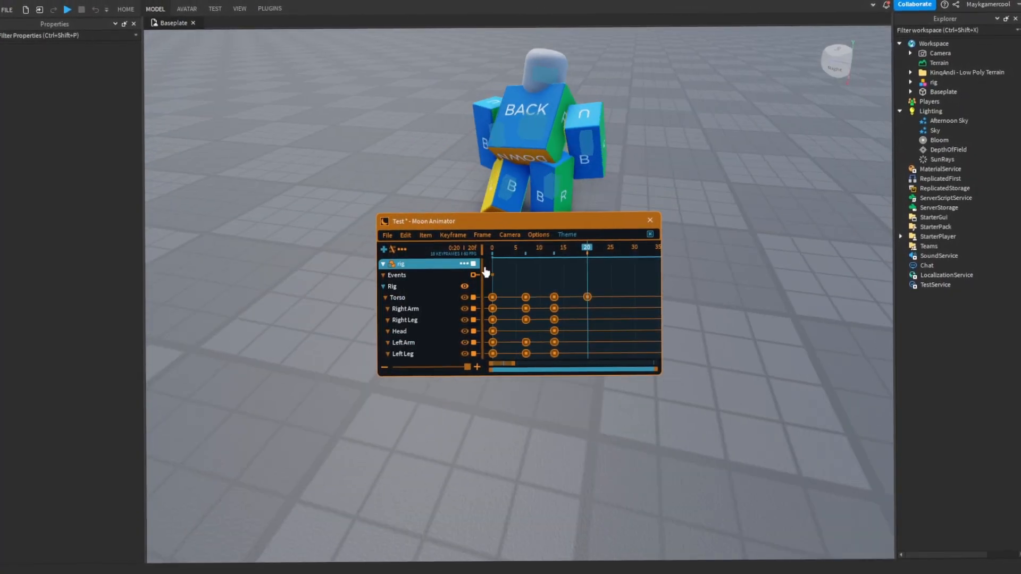
pyautogui.click(670, 99)
pyautogui.moveTo(670, 99); pyautogui.dragTo(658, 110, button='right')
pyautogui.click(515, 159)
pyautogui.scroll(3, 513, 158)
pyautogui.moveTo(496, 142); pyautogui.dragTo(498, 151)
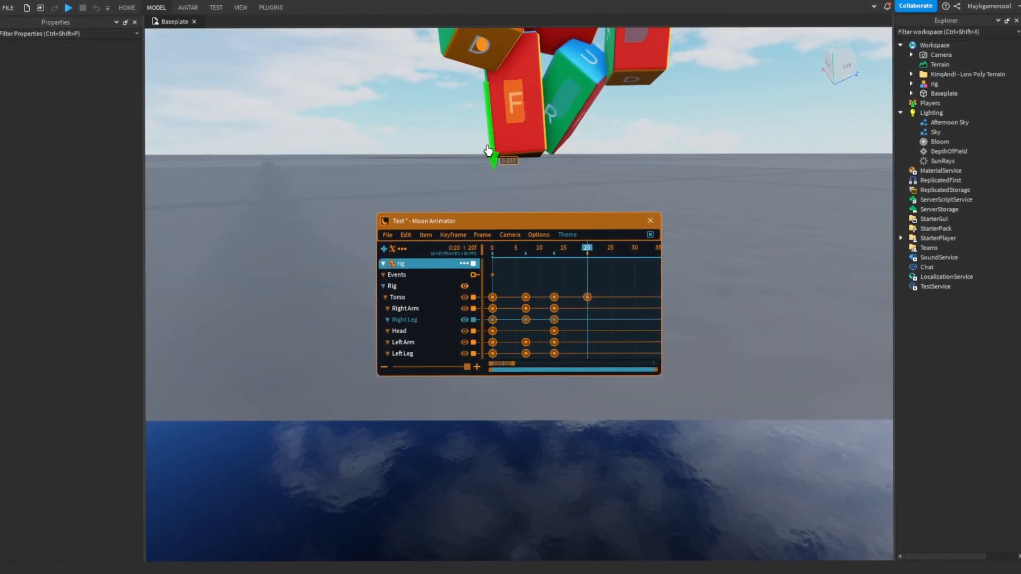
# - Adjust the left leg to key its pose at frame 20 and play back the animation
pyautogui.scroll(-4, 629, 155)
pyautogui.click(551, 182)
pyautogui.moveTo(598, 111); pyautogui.dragTo(596, 113)
pyautogui.scroll(-4, 693, 153)
pyautogui.moveTo(693, 153); pyautogui.dragTo(693, 153, button='right')
pyautogui.press('space')
pyautogui.press('space')
# - Rotate the rig's arms and head to complete the pose at frame 20
pyautogui.click(585, 116)
pyautogui.moveTo(652, 208); pyautogui.dragTo(652, 209, button='right')
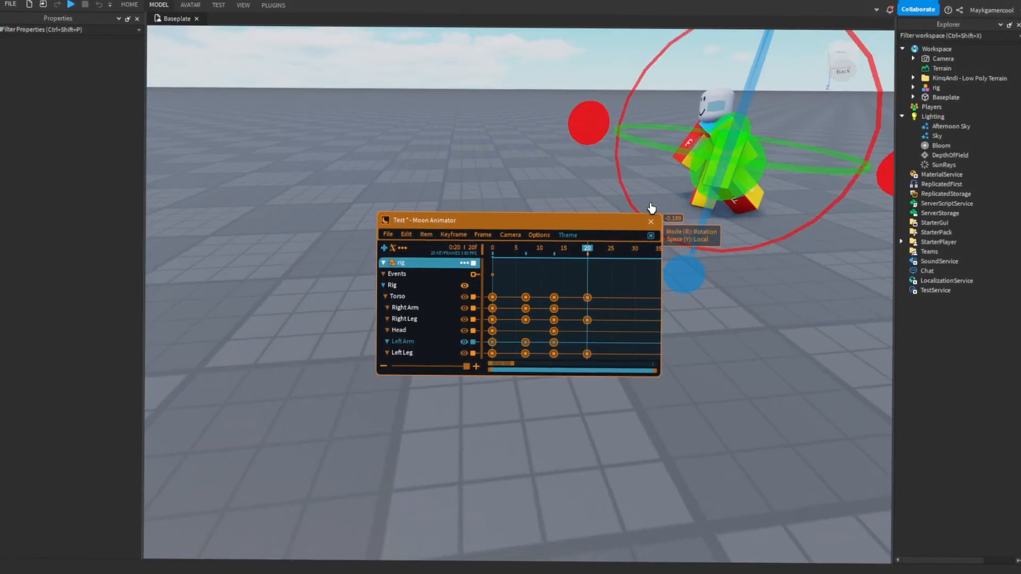
pyautogui.moveTo(581, 80); pyautogui.dragTo(578, 84)
pyautogui.moveTo(493, 166); pyautogui.dragTo(483, 165, button='right')
pyautogui.click(501, 160)
pyautogui.moveTo(505, 159); pyautogui.dragTo(524, 157)
# - Key new poses for the torso, right leg and left leg at frame 25
pyautogui.moveTo(585, 72); pyautogui.dragTo(578, 77)
pyautogui.moveTo(578, 78); pyautogui.dragTo(574, 78, button='right')
pyautogui.scroll(-3, 574, 77)
pyautogui.moveTo(477, 176); pyautogui.dragTo(492, 184)
pyautogui.moveTo(491, 184); pyautogui.dragTo(492, 185, button='right')
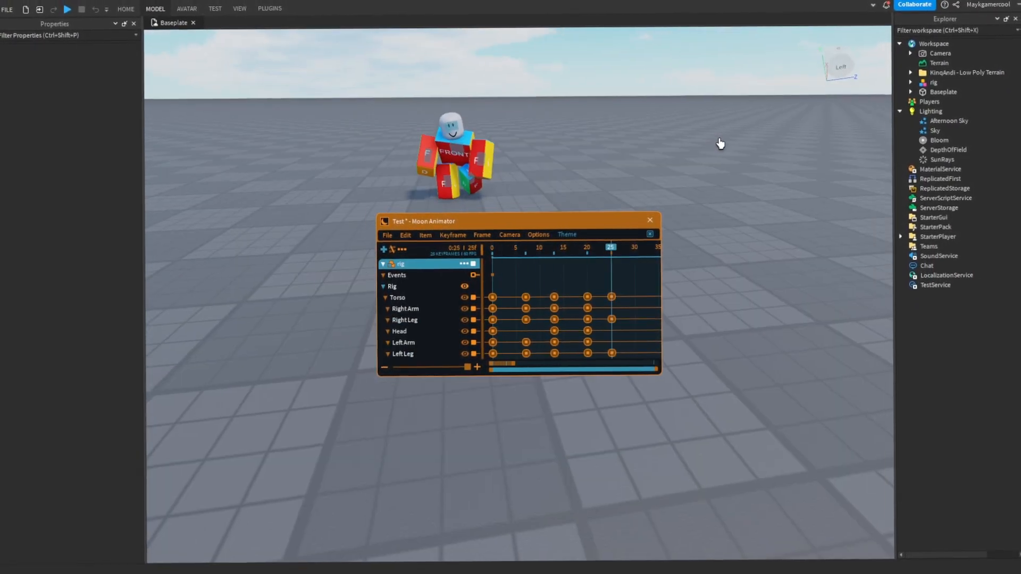
# - Save the Test animation file
pyautogui.click(388, 235)
pyautogui.click(392, 250)
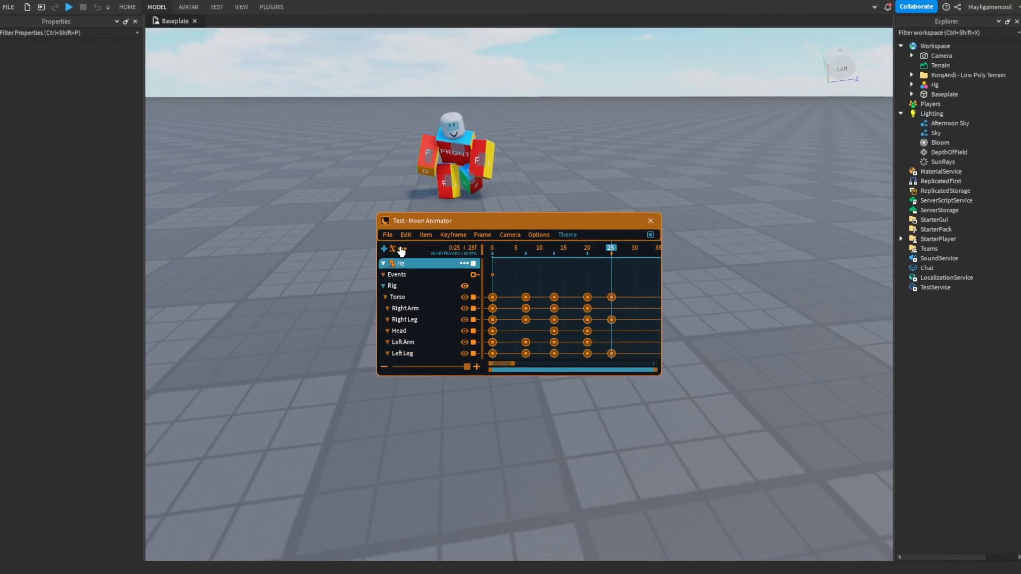
pyautogui.press('w')
pyautogui.press('a')
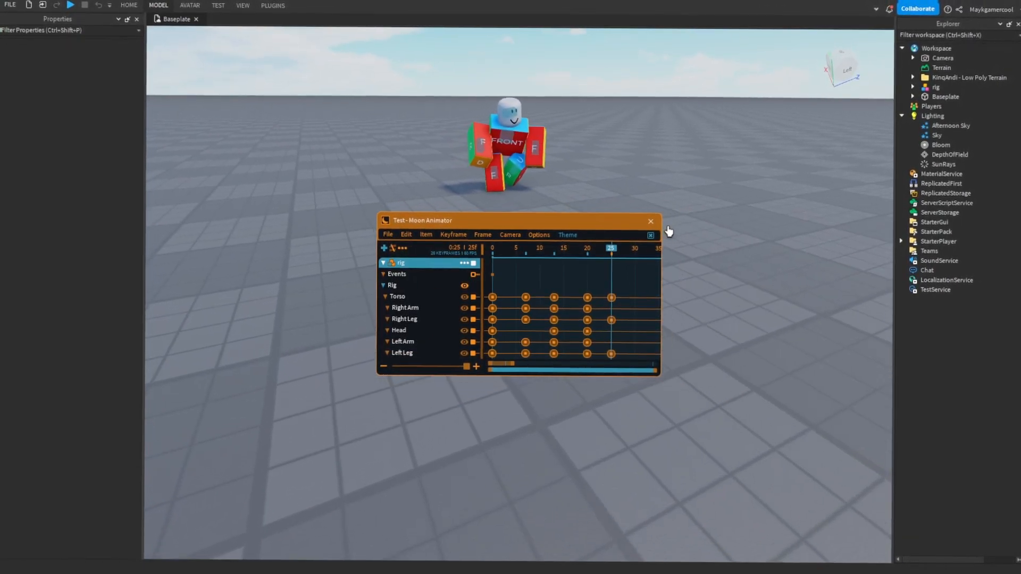
pyautogui.moveTo(620, 195); pyautogui.dragTo(648, 179, button='right')
pyautogui.press('w')
pyautogui.press('s')
pyautogui.press('Left')
pyautogui.press('Left')
pyautogui.press('Left')
pyautogui.press('Left')
pyautogui.press('Left')
pyautogui.press('Left')
pyautogui.press('Left')
pyautogui.press('Left')
pyautogui.press('Left')
pyautogui.press('Left')
pyautogui.press('Left')
pyautogui.press('Left')
pyautogui.press('Left')
pyautogui.press('Left')
pyautogui.press('Left')
pyautogui.press('Left')
pyautogui.press('Left')
pyautogui.press('Left')
pyautogui.press('Left')
pyautogui.press('Left')
pyautogui.press('Right')
pyautogui.press('Right')
pyautogui.press('Right')
pyautogui.press('Right')
pyautogui.press('Right')
pyautogui.press('Right')
pyautogui.press('Right')
pyautogui.press('Right')
pyautogui.press('Right')
pyautogui.press('Right')
pyautogui.press('Right')
pyautogui.press('Right')
pyautogui.press('Right')
pyautogui.press('Right')
pyautogui.press('Right')
pyautogui.press('Right')
pyautogui.press('Right')
pyautogui.press('Right')
pyautogui.press('Right')
pyautogui.press('Right')
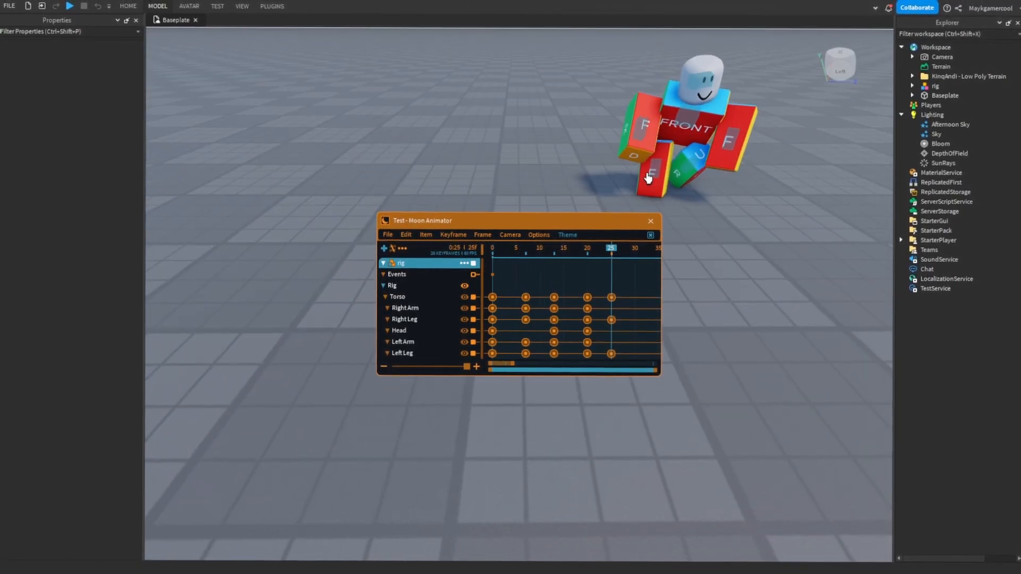
# - Close the Moon Animator window and insert a new block part into the workspace
pyautogui.click(651, 221)
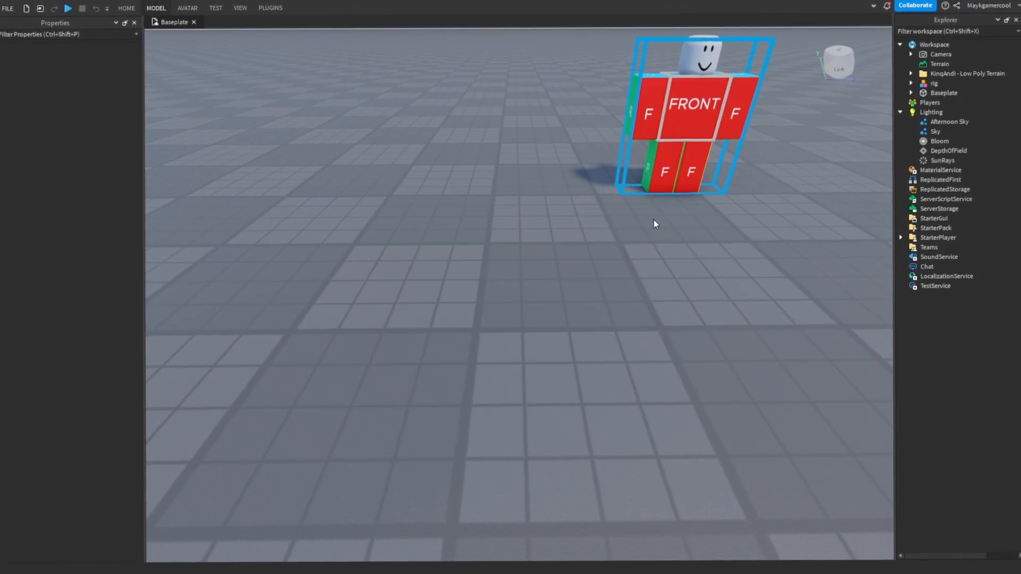
pyautogui.click(516, 158)
pyautogui.click(126, 9)
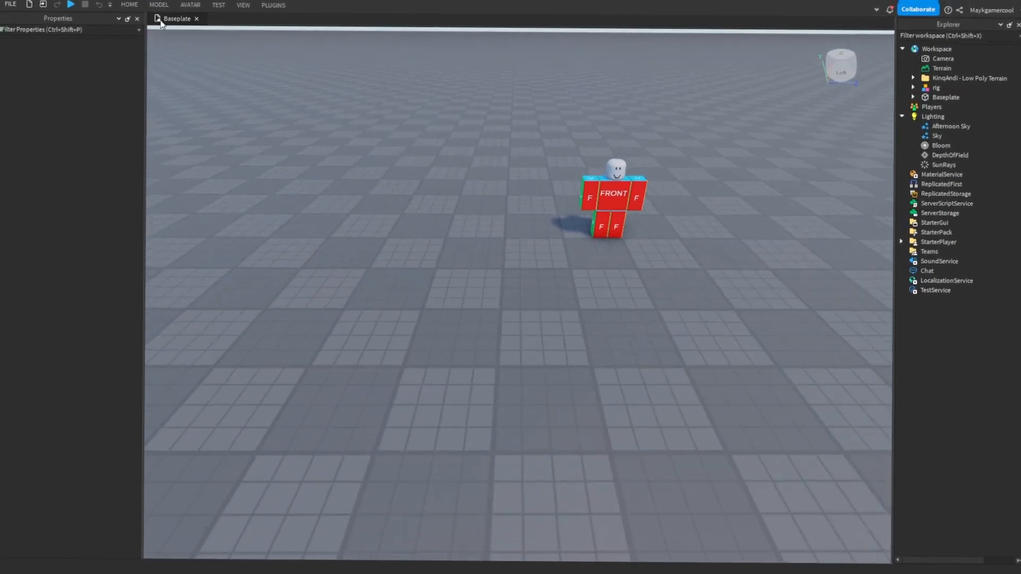
pyautogui.click(156, 7)
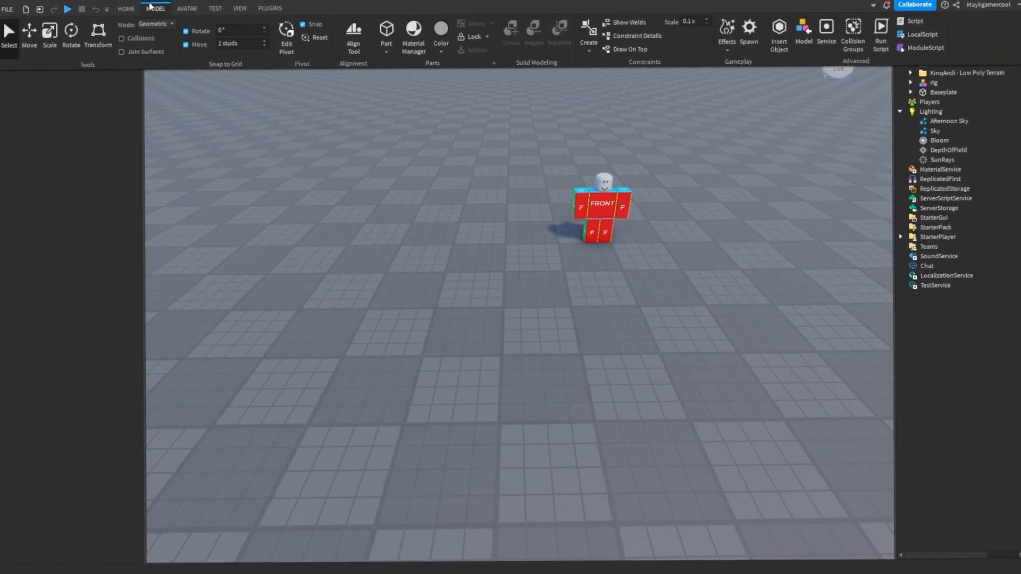
pyautogui.click(389, 29)
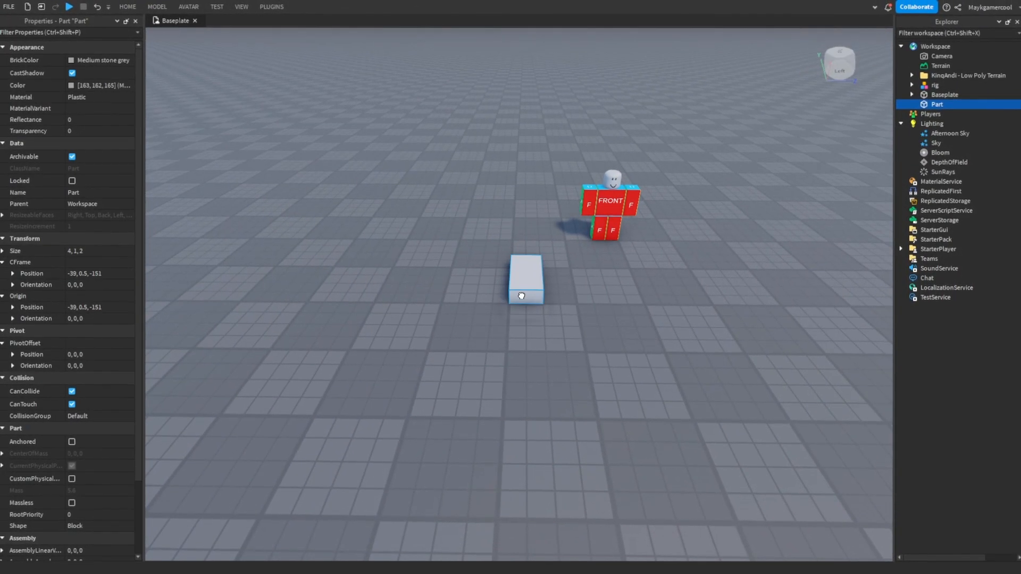
# - Fit the new part beneath the rig's right arm at size 4, 1, 1 and place it inside the rig model
pyautogui.moveTo(621, 327); pyautogui.dragTo(623, 325, button='right')
pyautogui.moveTo(622, 325); pyautogui.dragTo(512, 256)
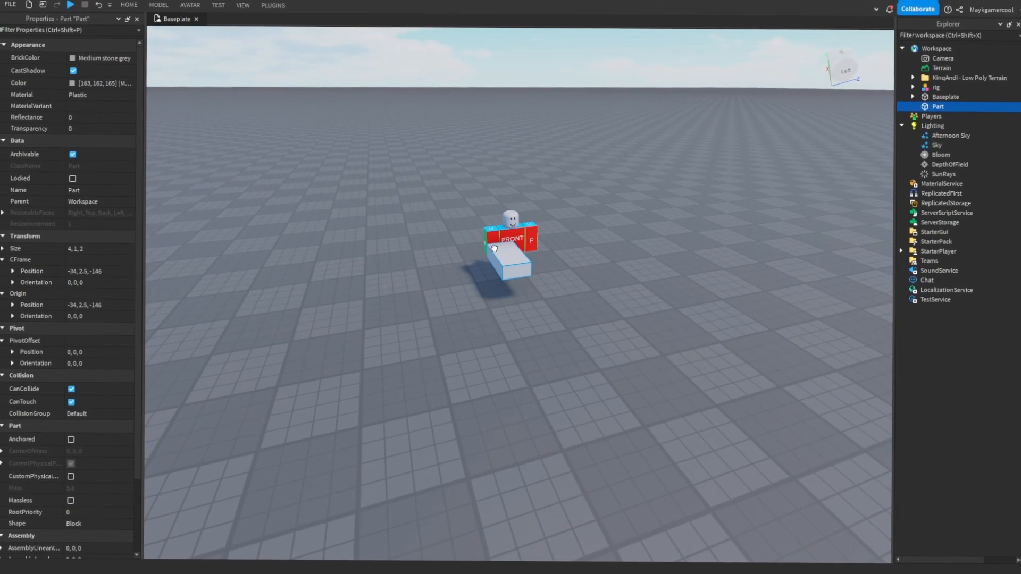
pyautogui.scroll(4, 564, 278)
pyautogui.click(128, 5)
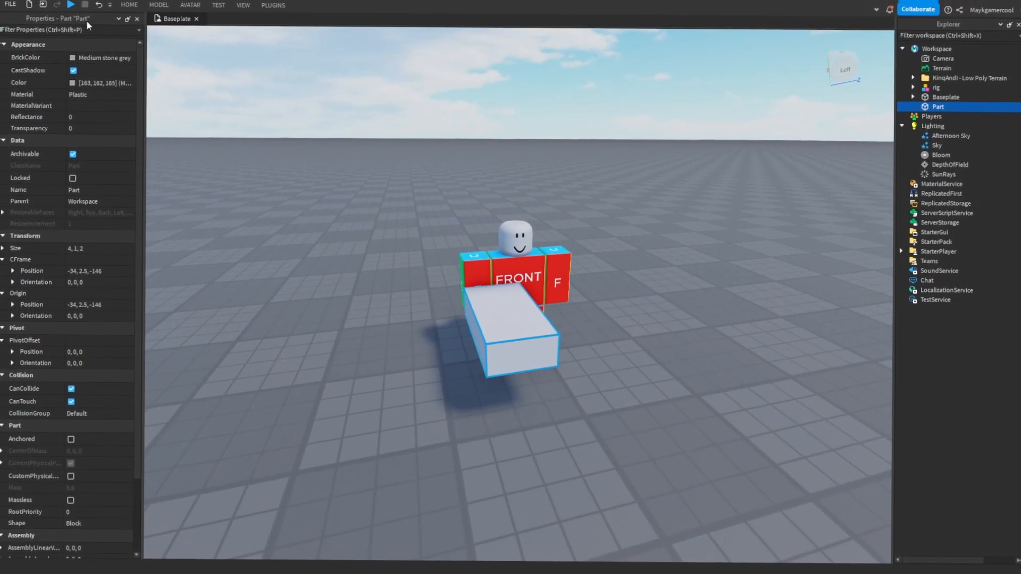
pyautogui.click(119, 36)
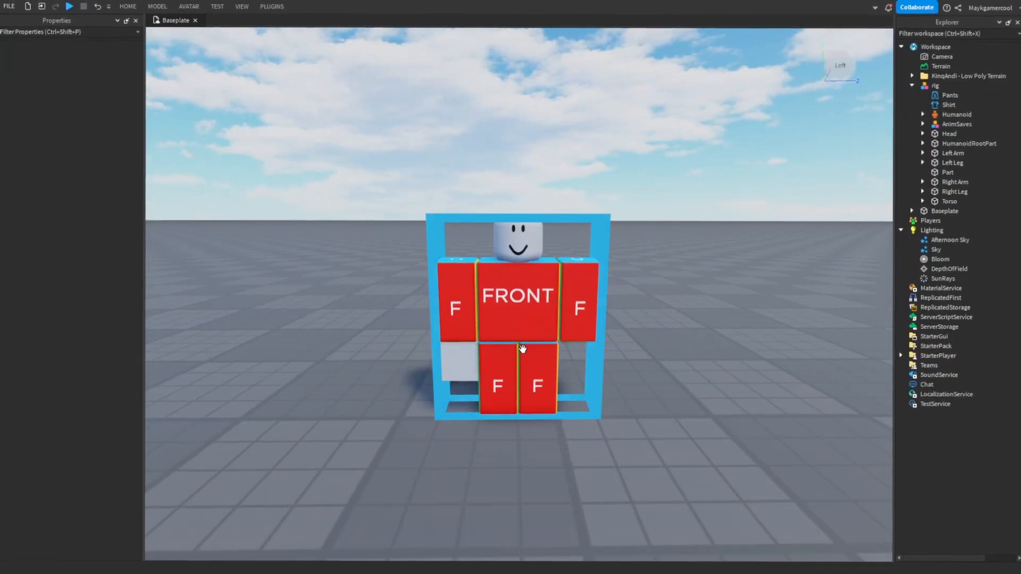
# - Select the part beneath the right arm and shorten it to size 3, 1, 1
pyautogui.click(475, 380)
pyautogui.click(523, 308)
pyautogui.press('f')
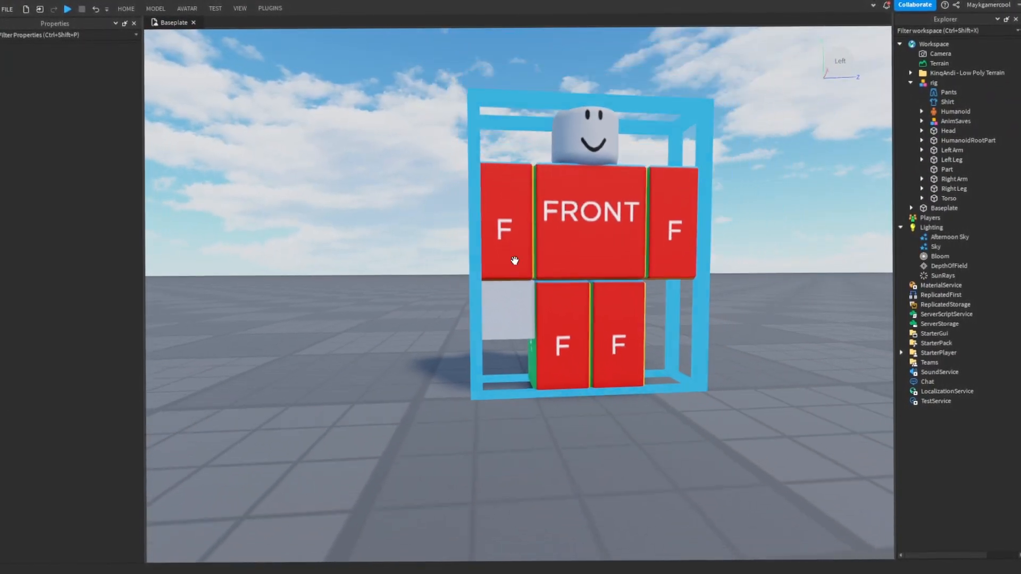
pyautogui.scroll(-1, 510, 277)
pyautogui.moveTo(504, 292)
pyautogui.mouseDown(button='right')
pyautogui.moveTo(524, 308)
pyautogui.moveTo(516, 298)
pyautogui.mouseUp(button='right')
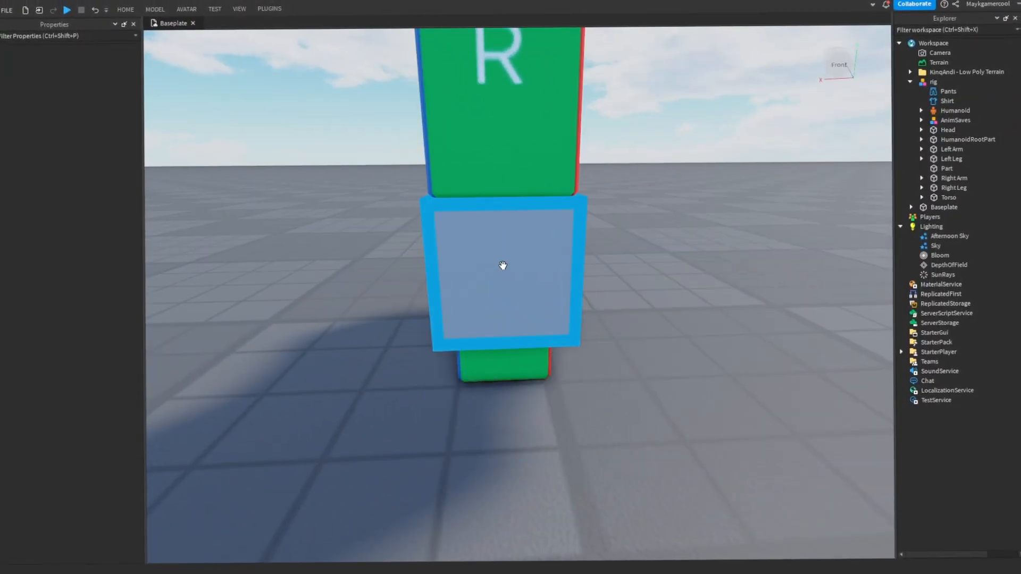
pyautogui.keyDown('alt'); pyautogui.click(502, 267); pyautogui.keyUp('alt')
pyautogui.scroll(-5, 599, 272)
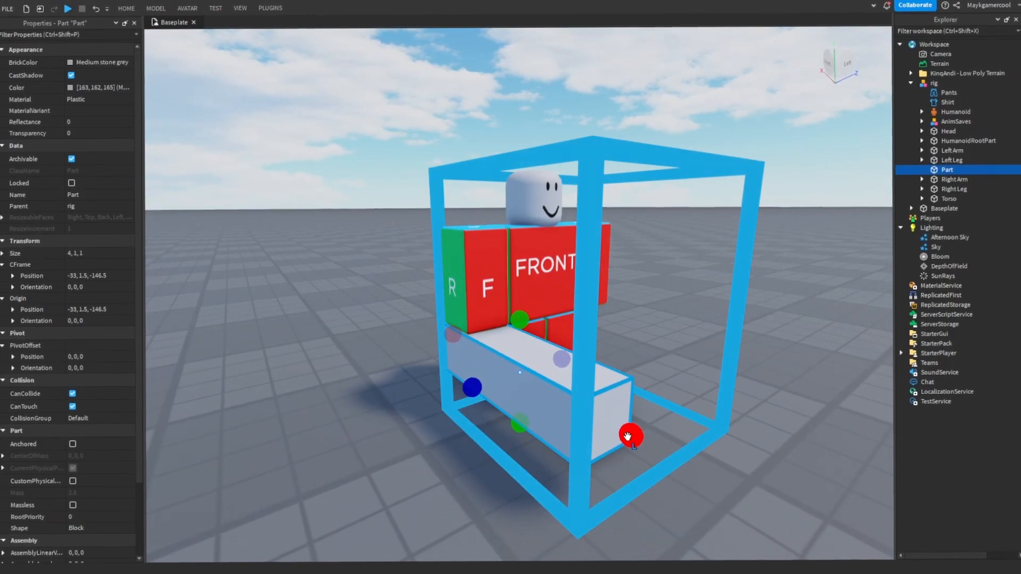
pyautogui.moveTo(630, 434); pyautogui.dragTo(588, 425)
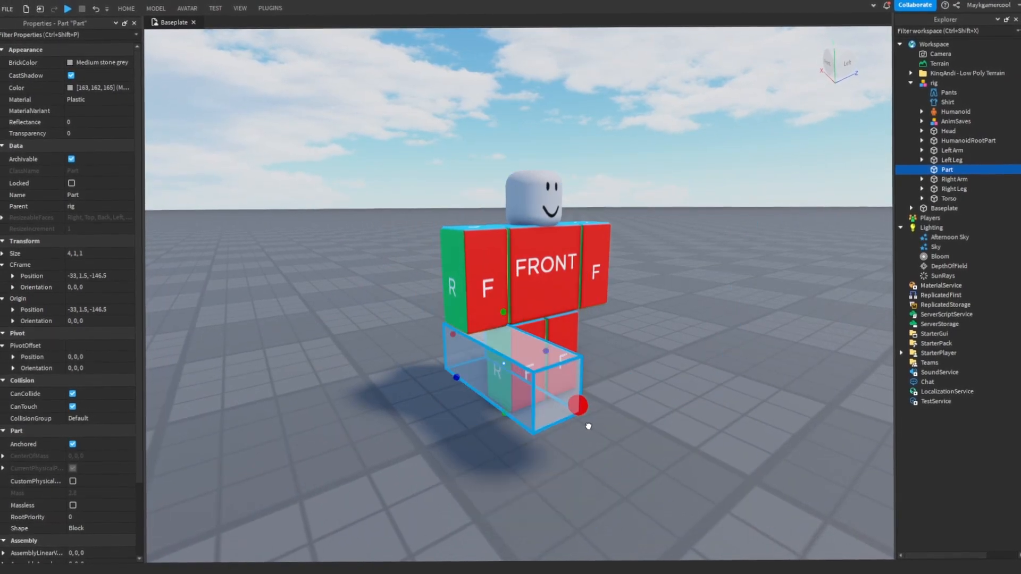
pyautogui.press('w')
pyautogui.press('s')
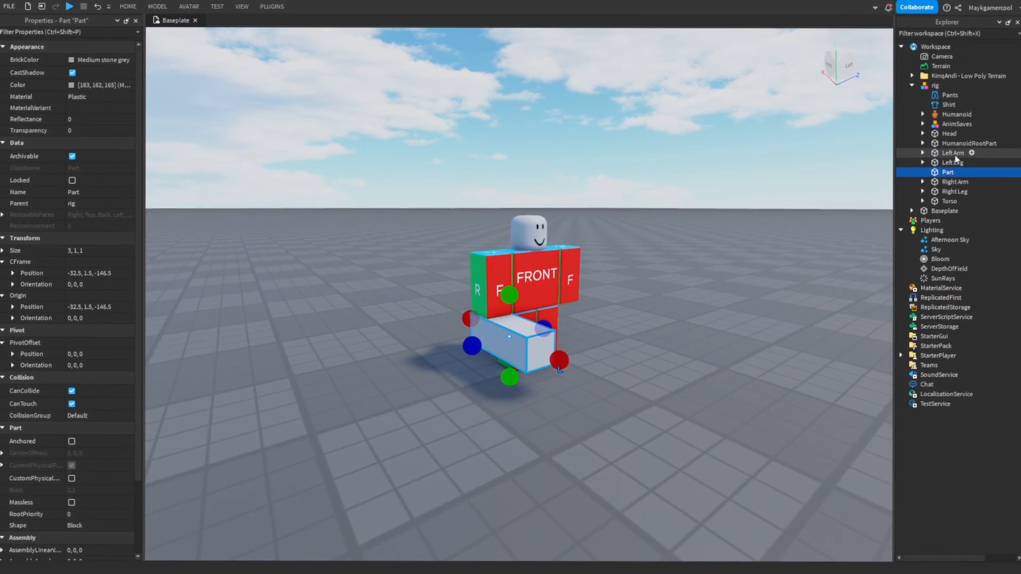
# - Examine the rig's Part and Right Arm entries and the attachments and joints under Right Arm and Torso
pyautogui.keyDown('ctrl'); pyautogui.click(954, 184); pyautogui.keyUp('ctrl')
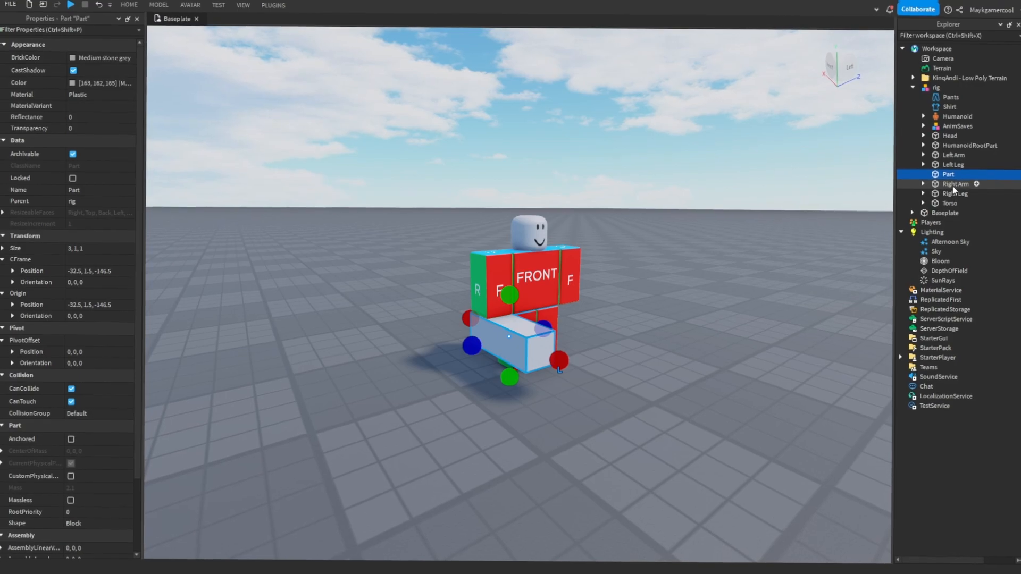
pyautogui.click(952, 187)
pyautogui.click(616, 286)
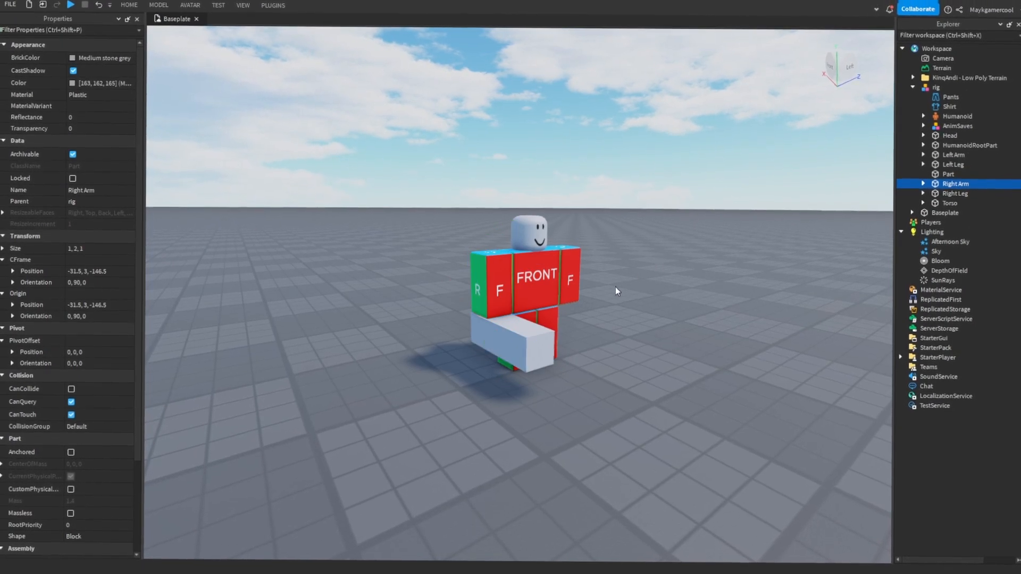
pyautogui.moveTo(616, 286); pyautogui.dragTo(622, 293, button='right')
pyautogui.press('w')
pyautogui.click(951, 179)
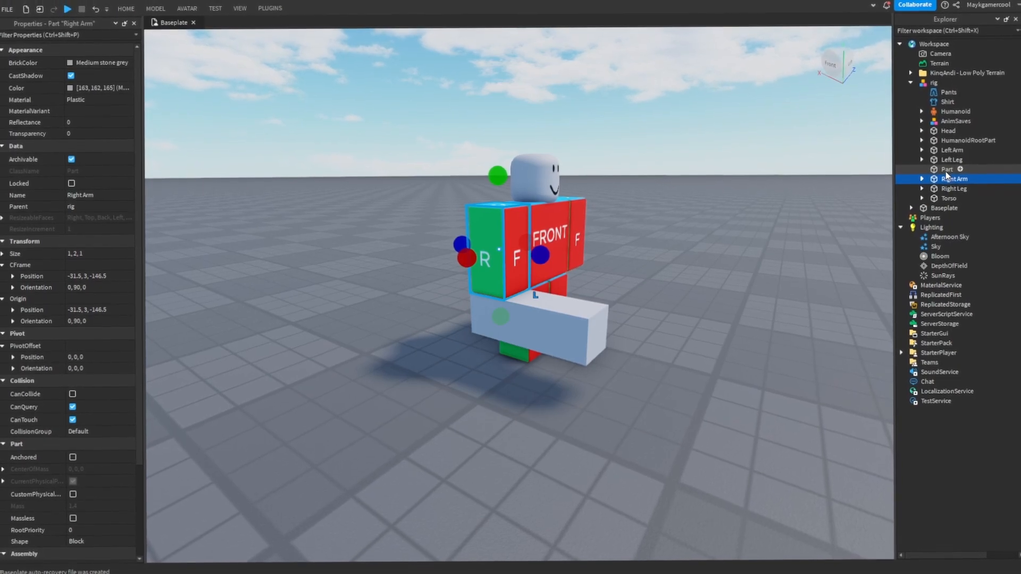
pyautogui.doubleClick(955, 180)
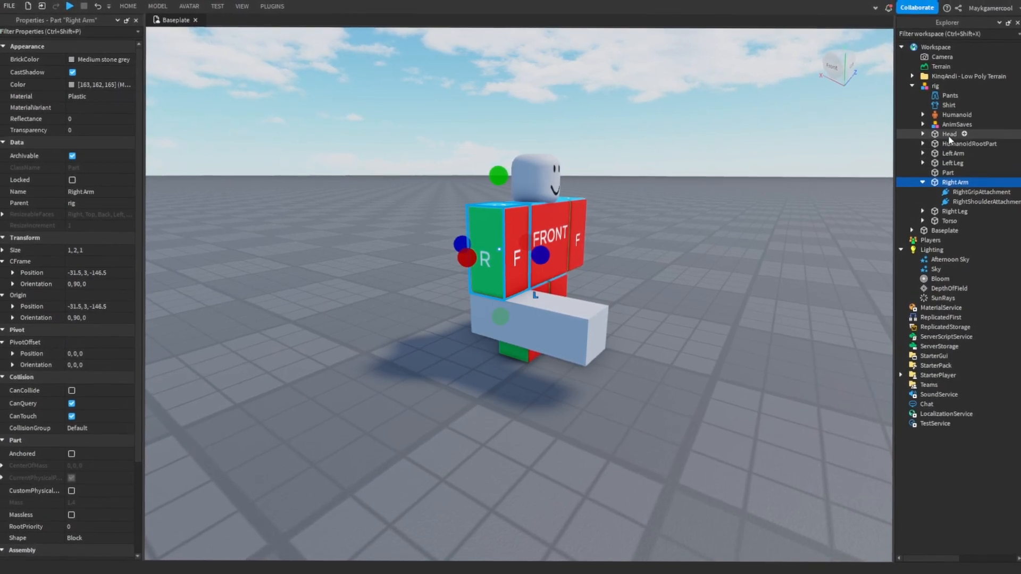
pyautogui.click(924, 221)
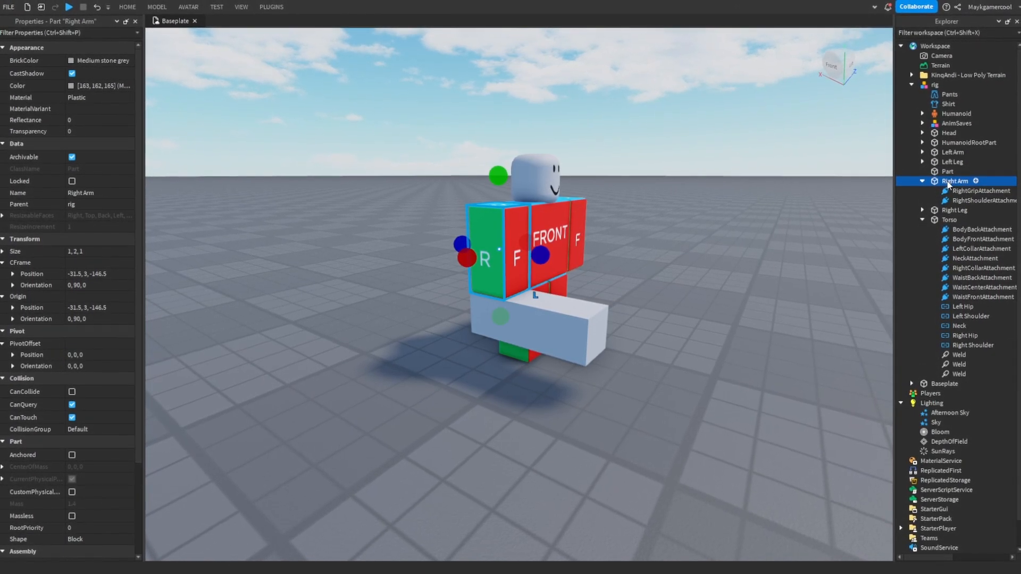
pyautogui.click(922, 178)
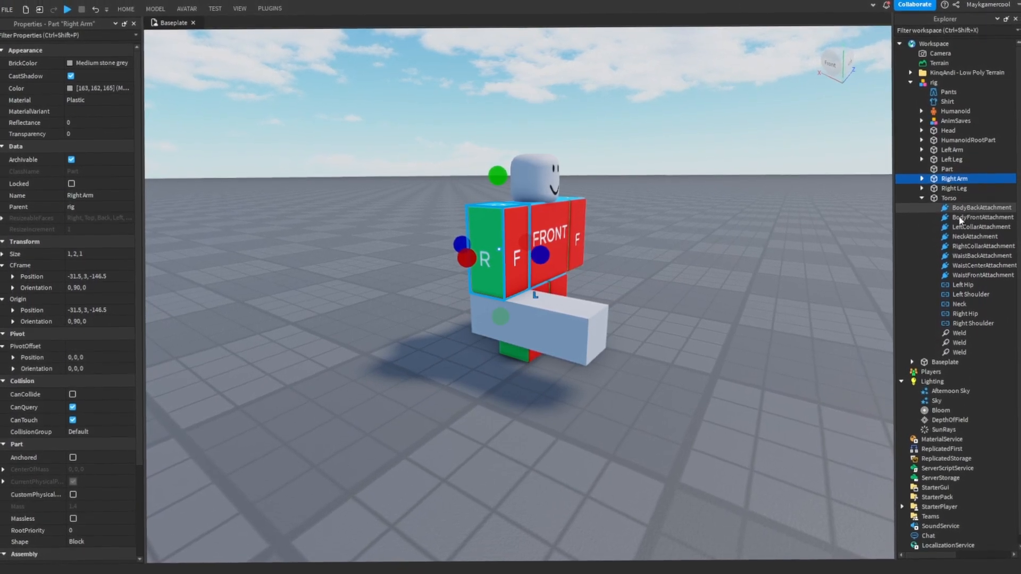
pyautogui.click(922, 199)
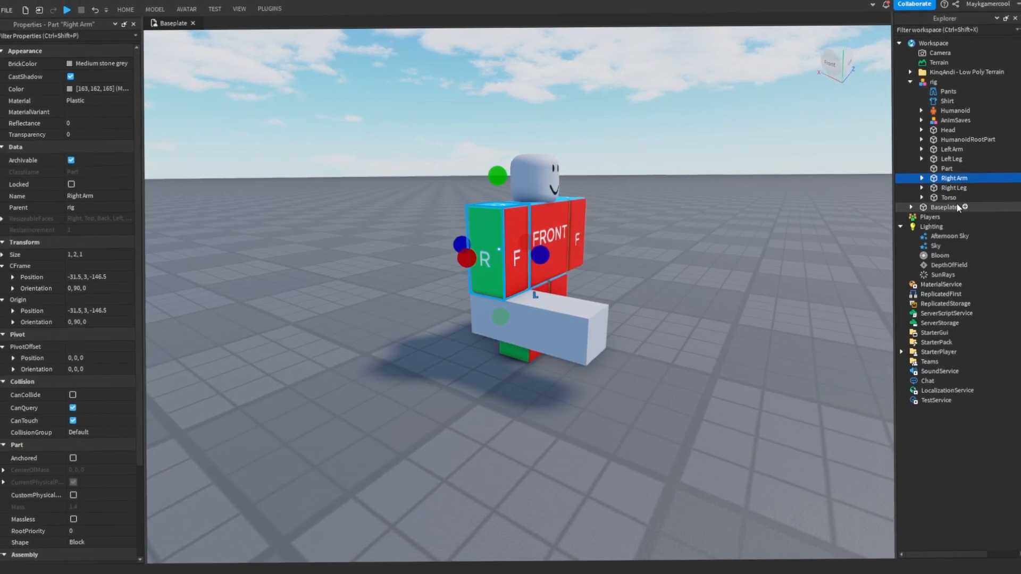
pyautogui.click(949, 175)
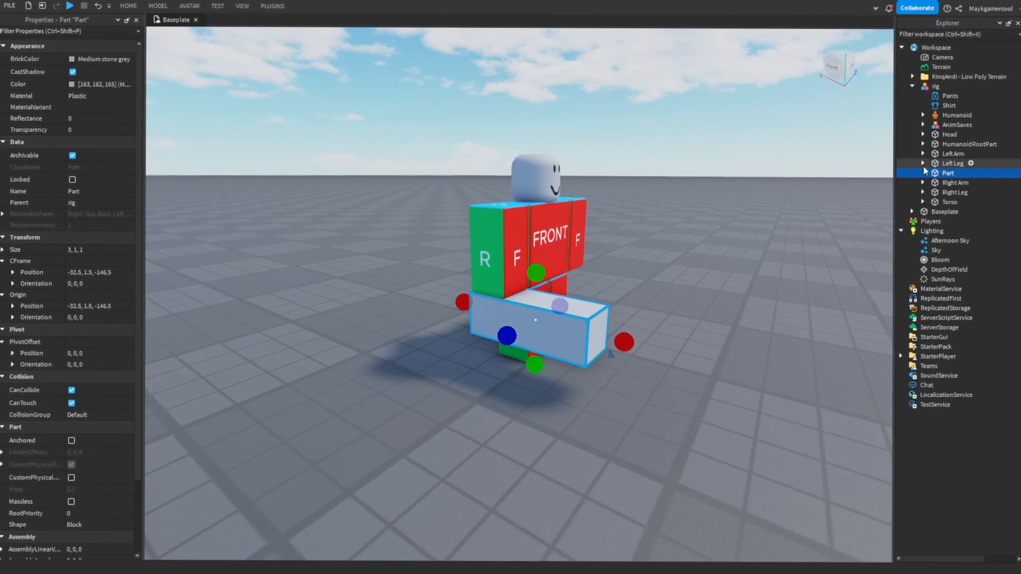
pyautogui.click(952, 179)
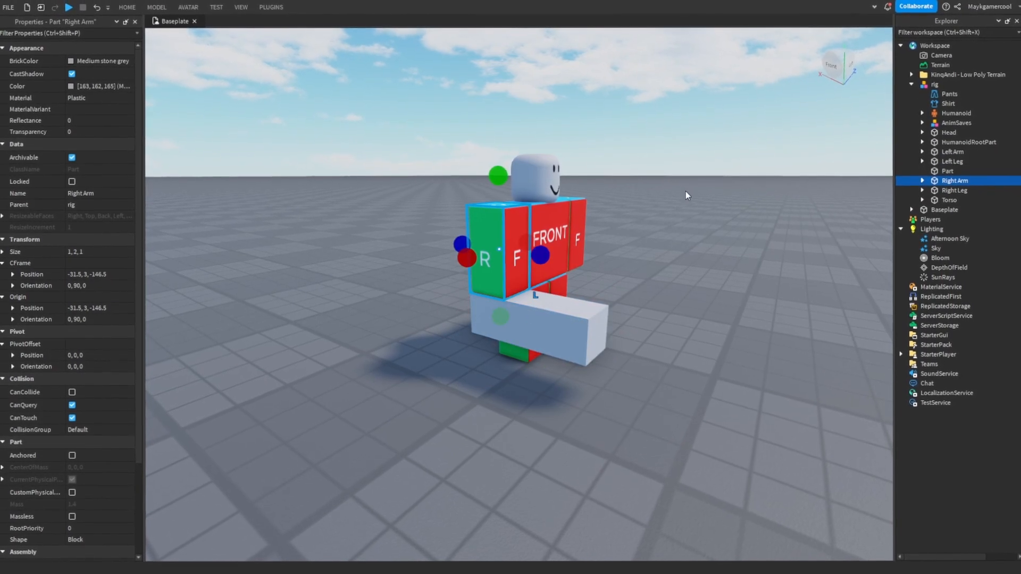
pyautogui.moveTo(676, 201); pyautogui.dragTo(665, 201, button='right')
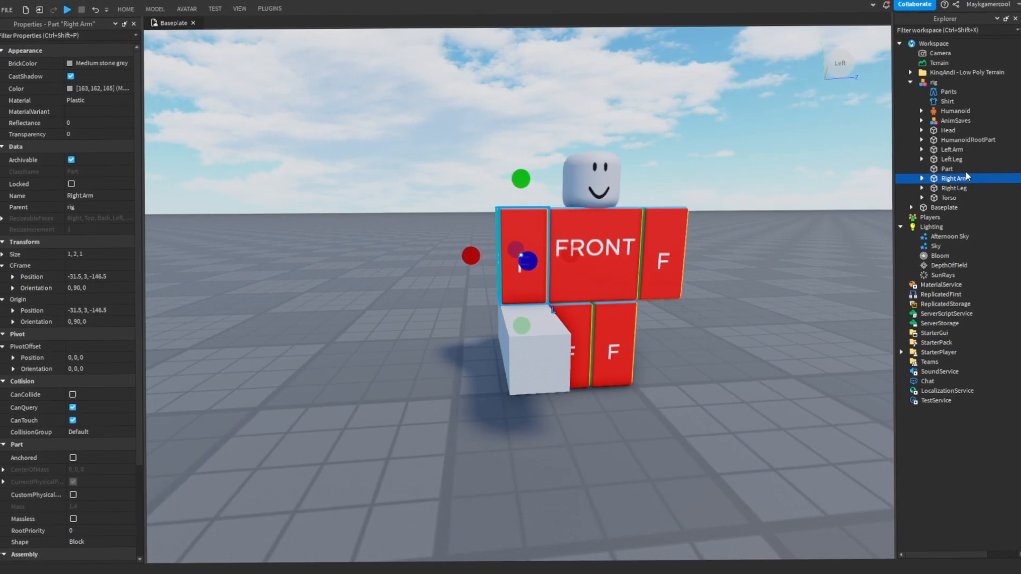
pyautogui.click(947, 171)
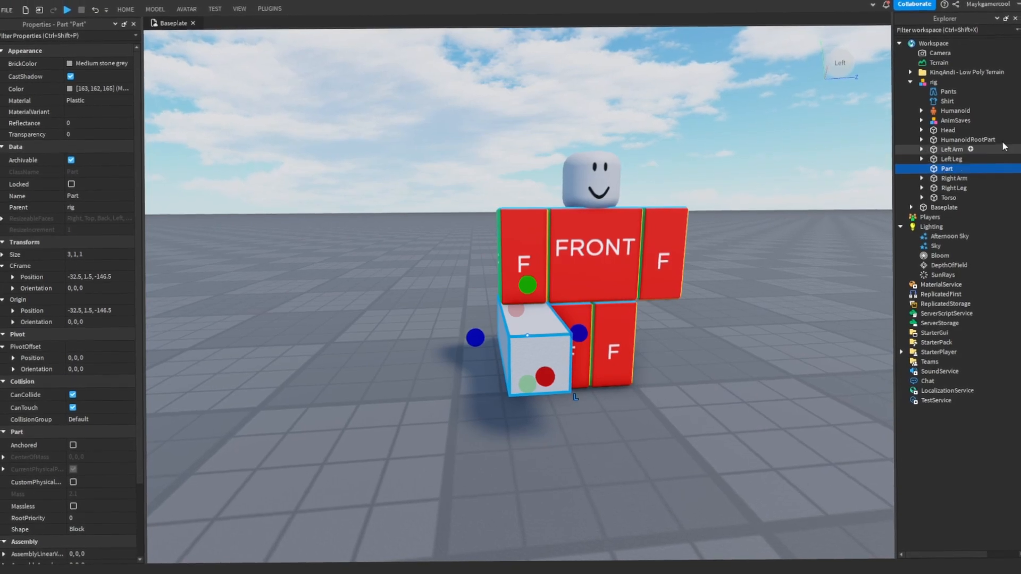
# - Weld the Part to the rig's Right Arm in place with Easy Weld, using an animatable joint
pyautogui.click(956, 186)
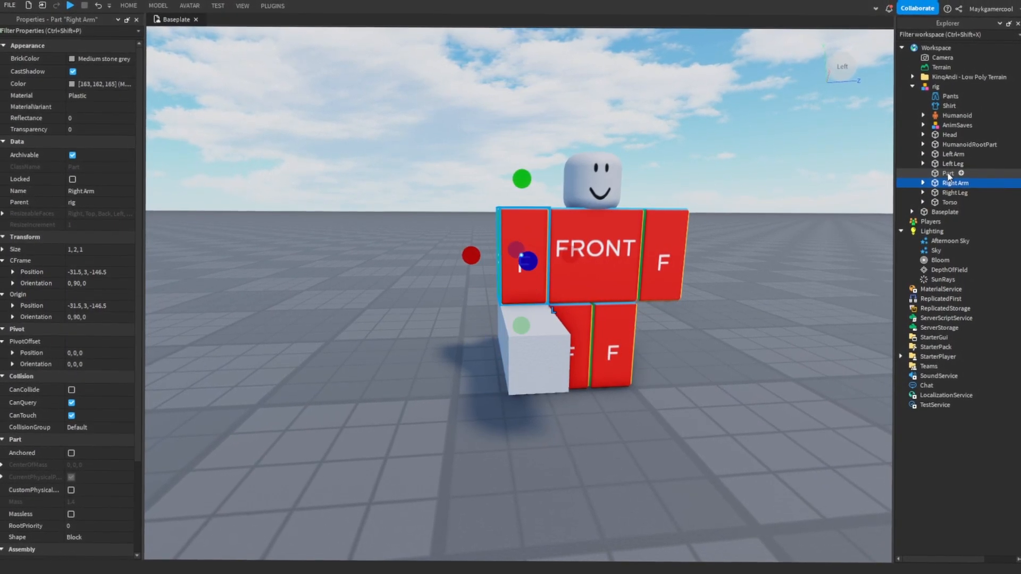
pyautogui.keyDown('ctrl'); pyautogui.click(949, 174); pyautogui.keyUp('ctrl')
pyautogui.click(272, 6)
pyautogui.click(364, 38)
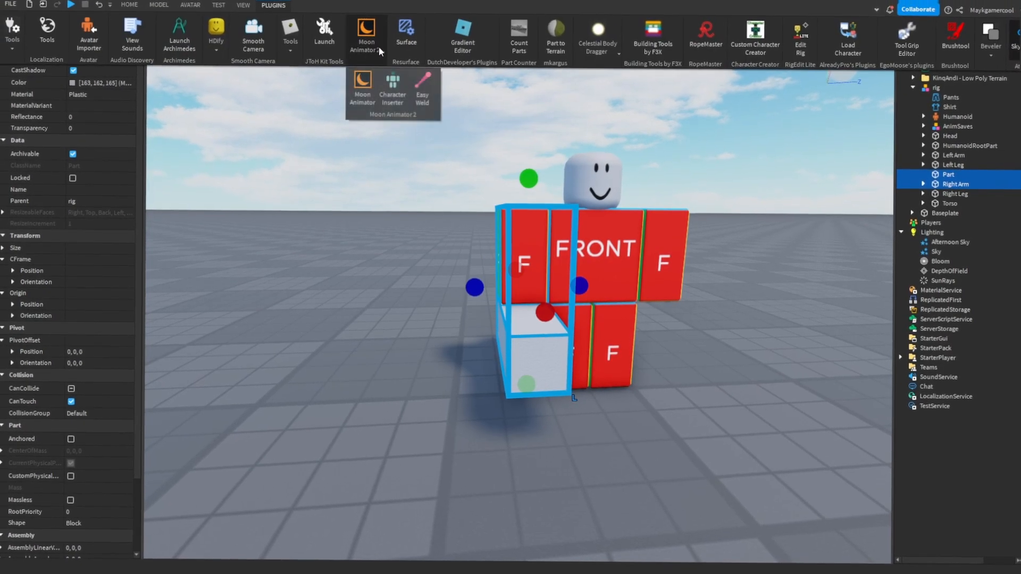
pyautogui.click(426, 100)
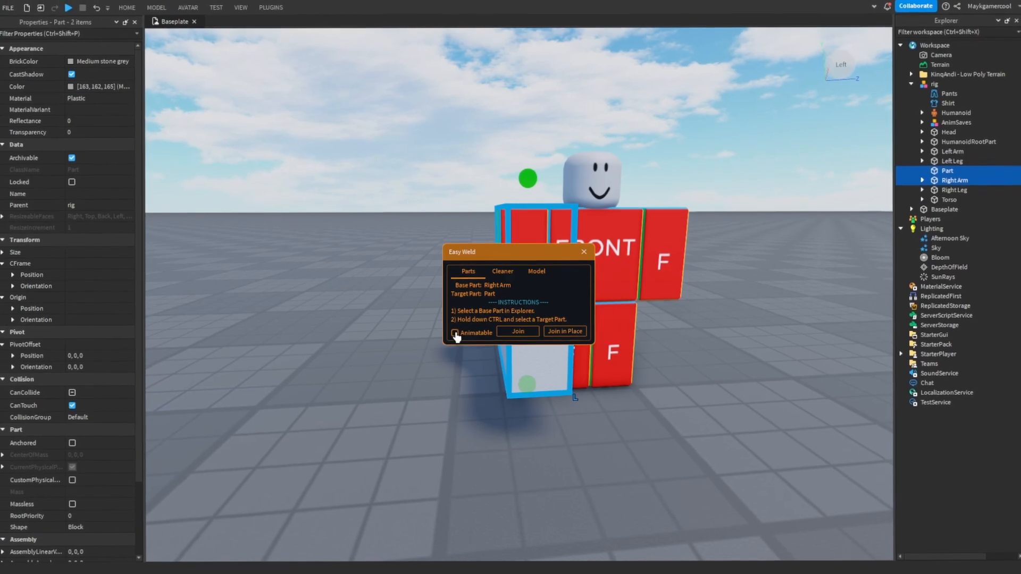
pyautogui.click(455, 333)
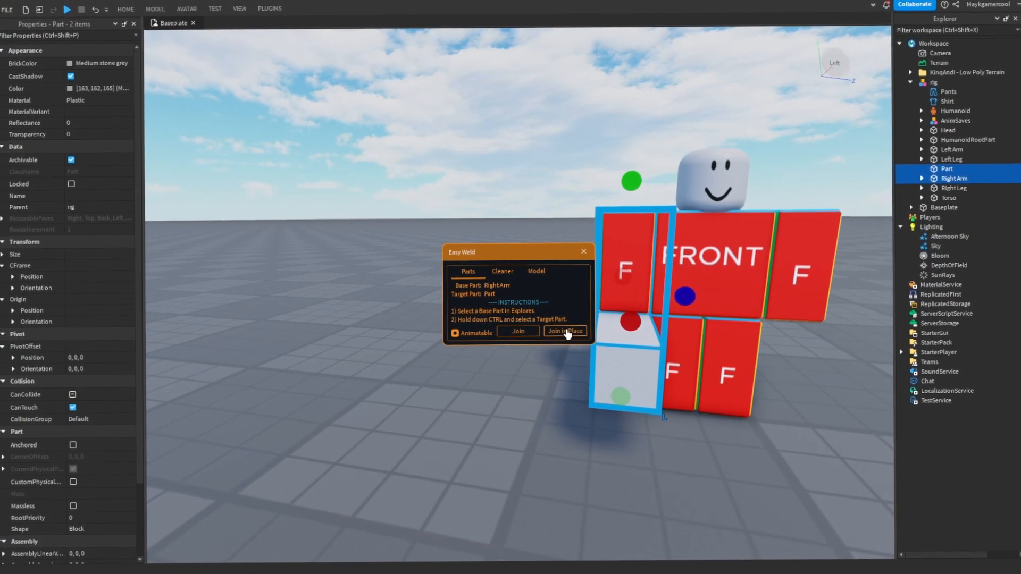
pyautogui.click(509, 332)
pyautogui.click(584, 252)
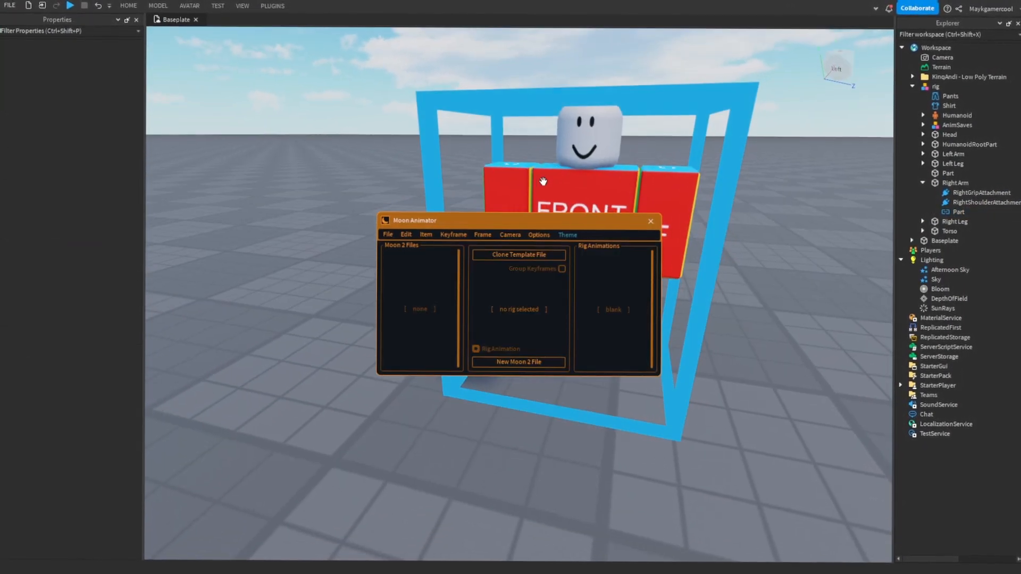
# - Load the rig's Test animation in Moon Animator and frame the welded part beneath the right arm
pyautogui.click(543, 182)
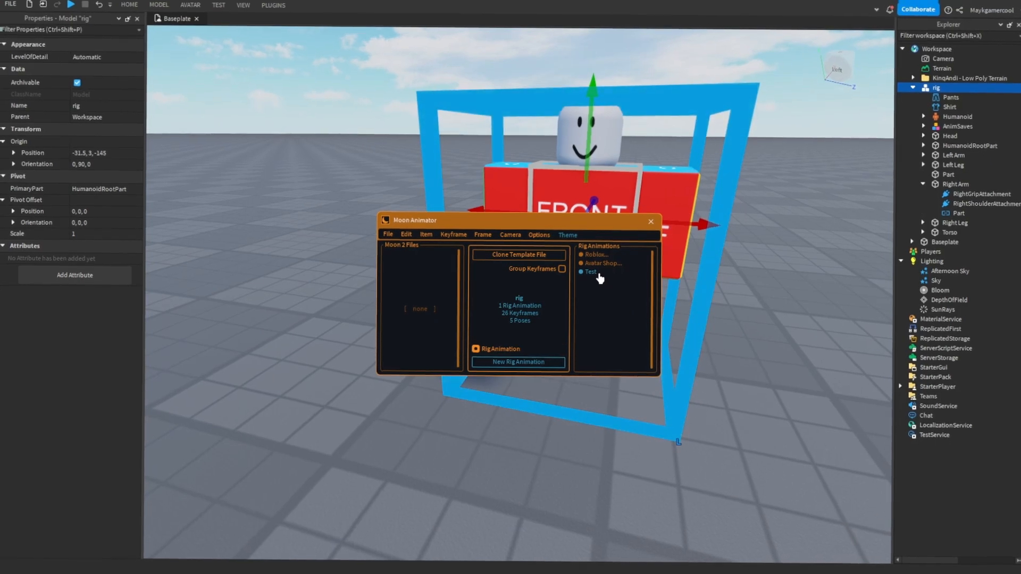
pyautogui.click(599, 273)
pyautogui.press('a')
pyautogui.moveTo(586, 313); pyautogui.dragTo(605, 292, button='right')
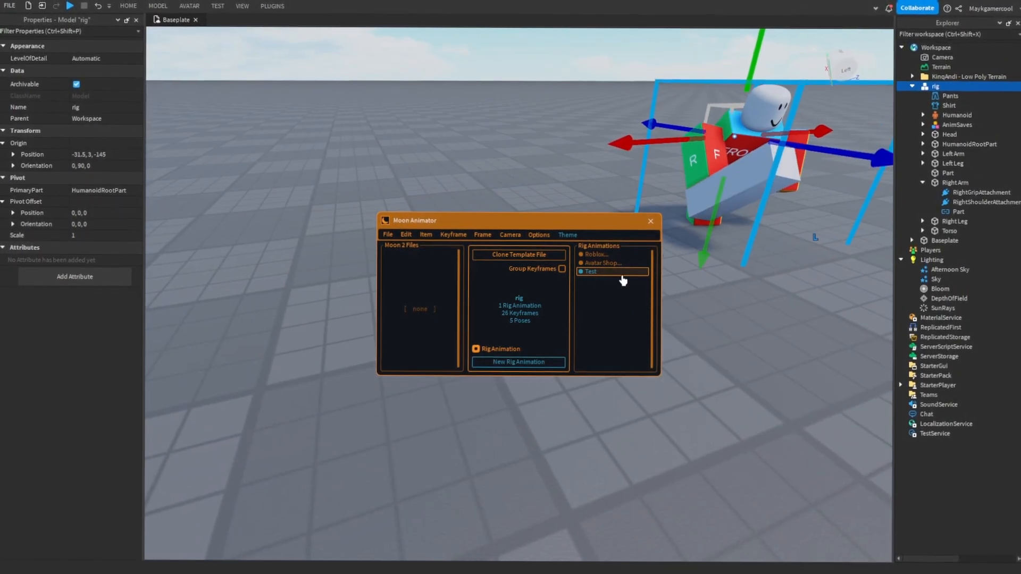
pyautogui.press('d')
pyautogui.moveTo(600, 154)
pyautogui.mouseDown(button='right')
pyautogui.moveTo(561, 115)
pyautogui.moveTo(584, 165)
pyautogui.mouseUp(button='right')
pyautogui.press('w')
pyautogui.press('a')
pyautogui.press('s')
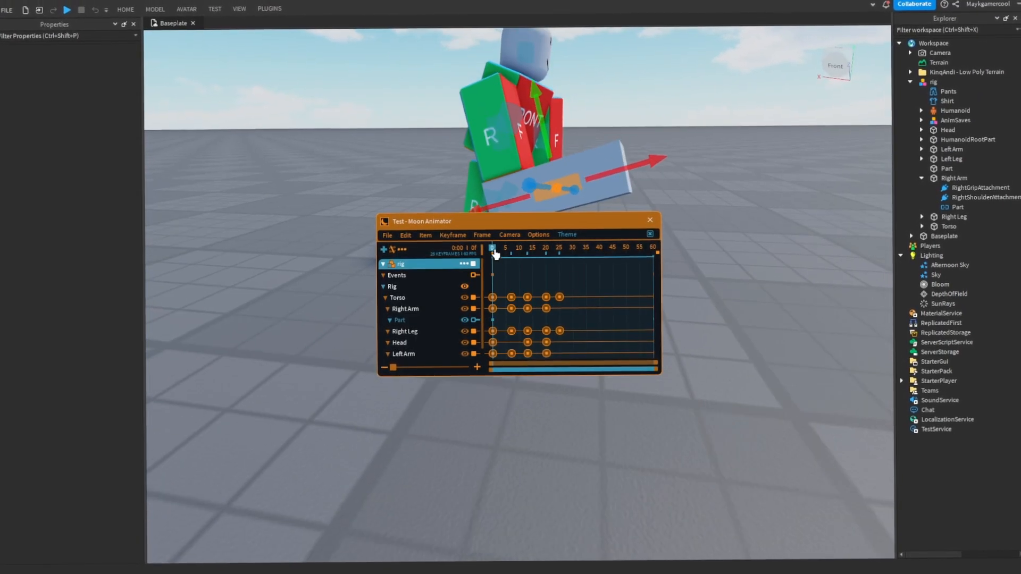
# - Animate the welded Part under Right Arm, keyframing it at frame 0 and rotating it at frame 12
pyautogui.press('d')
pyautogui.moveTo(612, 167); pyautogui.dragTo(621, 133, button='right')
pyautogui.moveTo(621, 133); pyautogui.dragTo(618, 142)
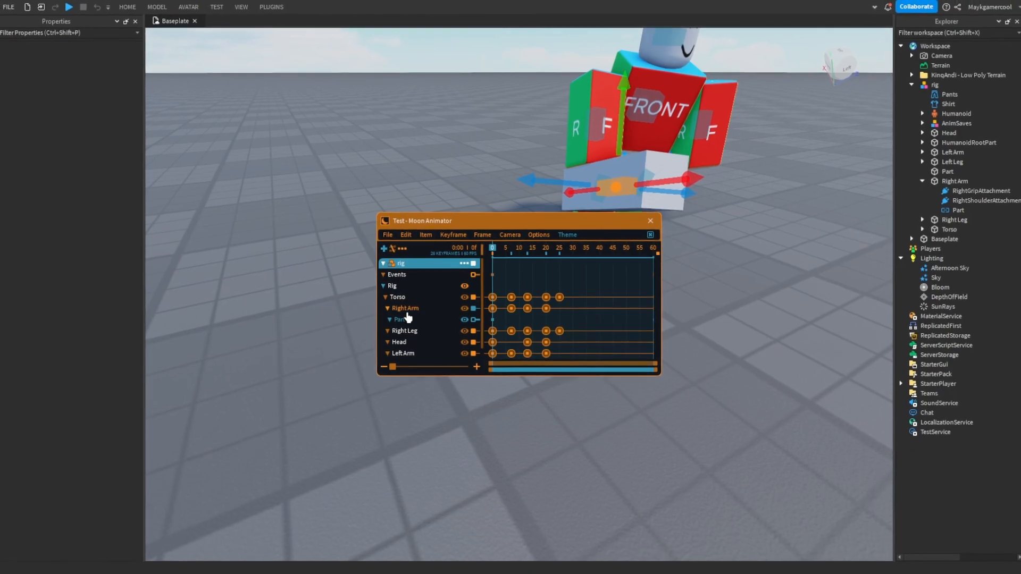
pyautogui.click(390, 312)
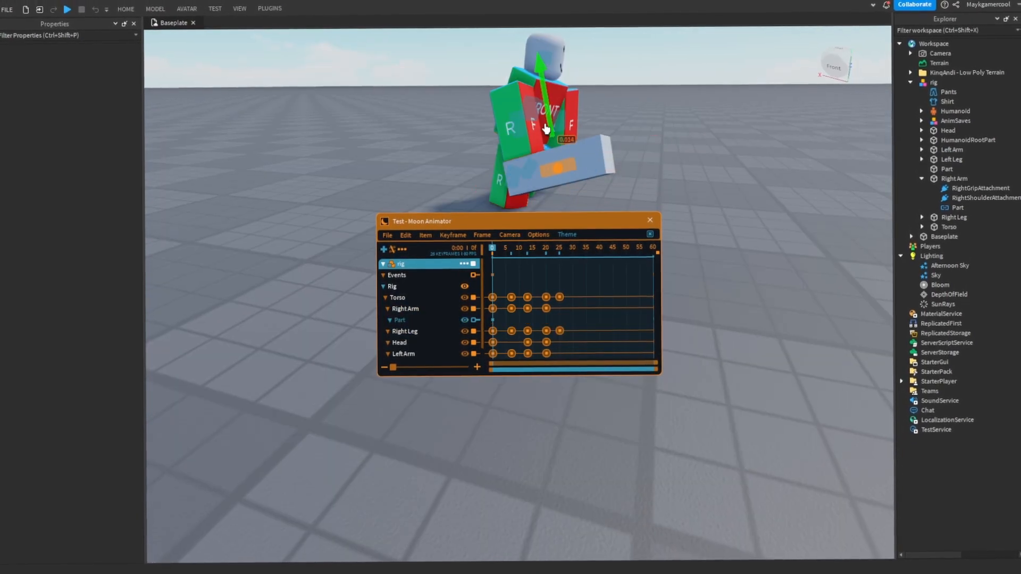
pyautogui.moveTo(547, 125); pyautogui.dragTo(516, 113)
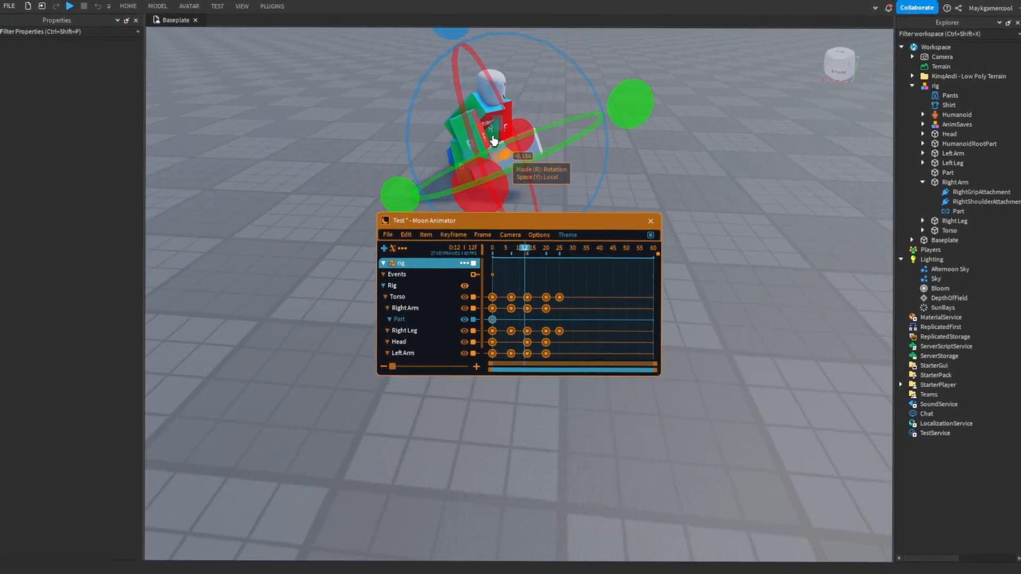
# - Add the Part as a separate animation item with Size, Color and Transparency properties, and remove its CFrame property
pyautogui.click(946, 169)
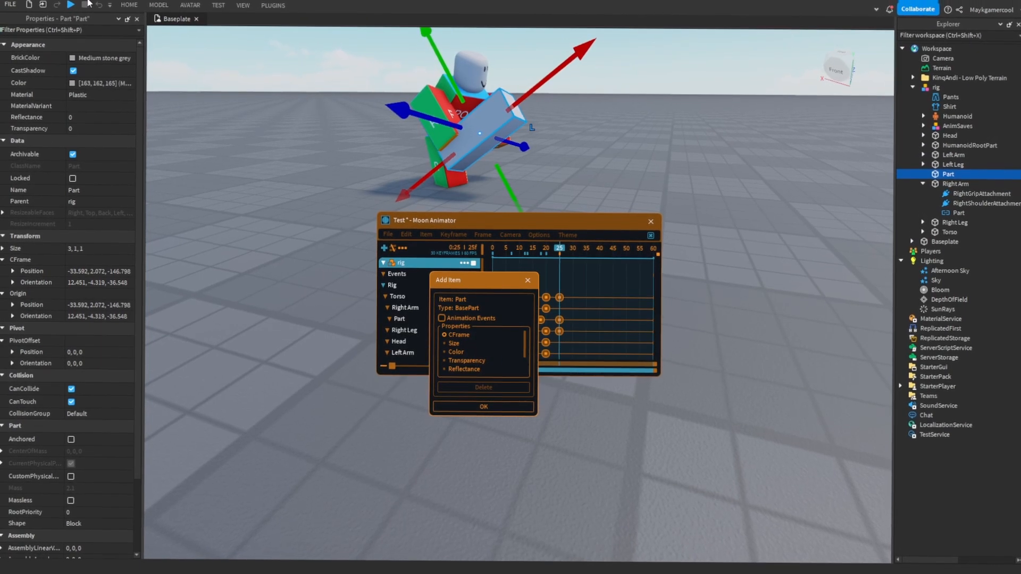
pyautogui.click(457, 345)
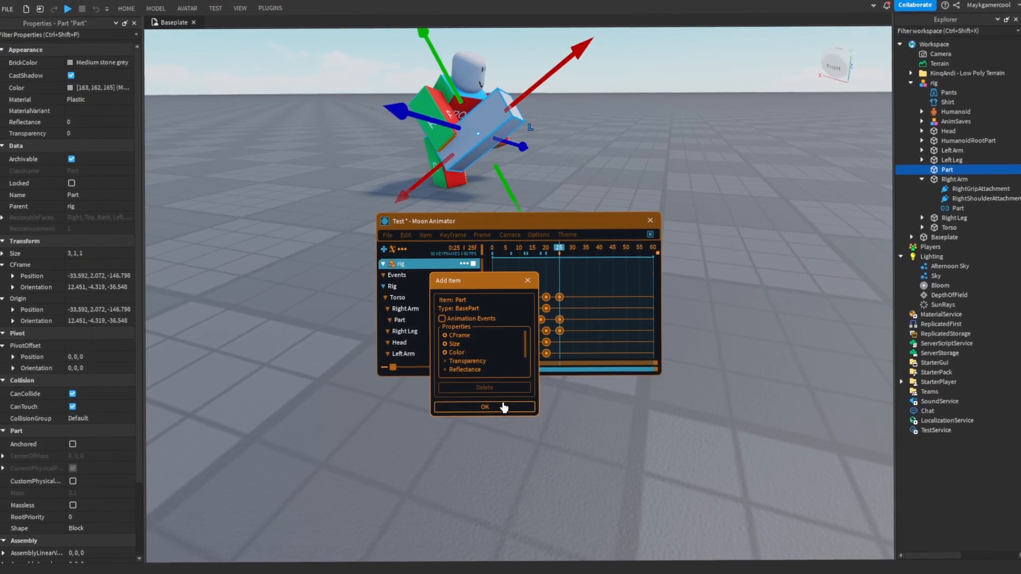
pyautogui.moveTo(695, 369); pyautogui.dragTo(453, 361, button='right')
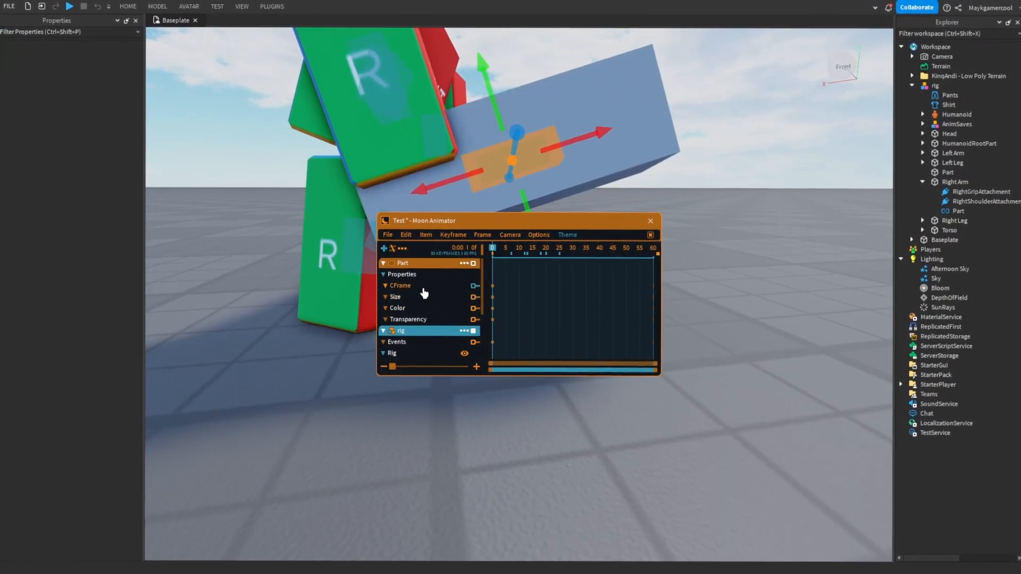
pyautogui.click(465, 264)
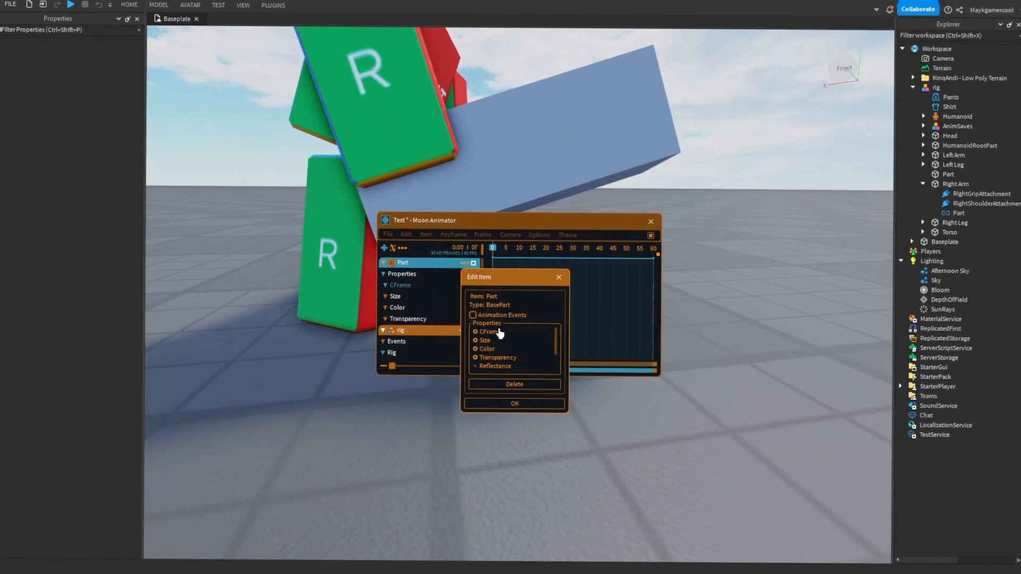
pyautogui.click(524, 401)
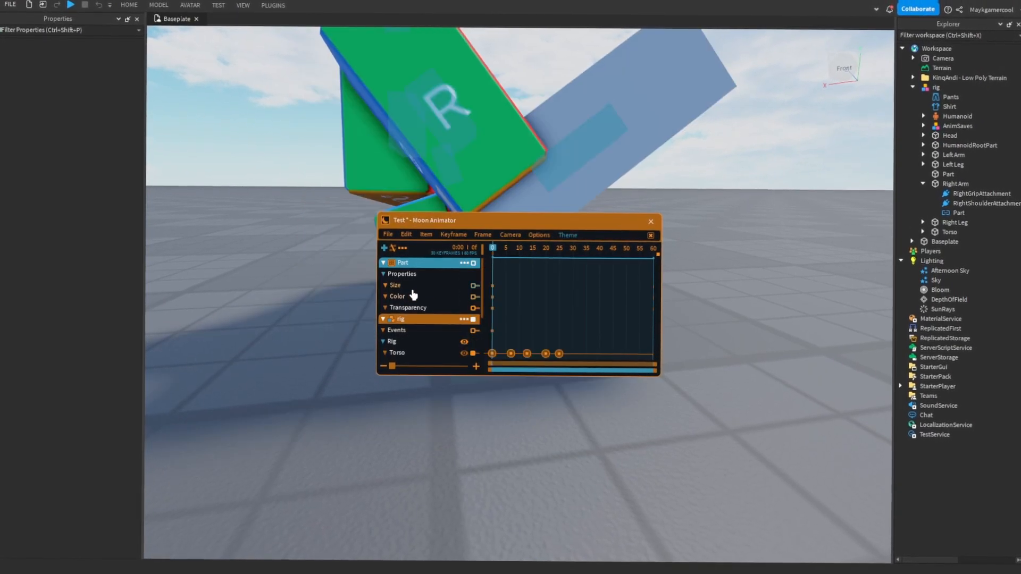
# - Keyframe the Part's Size at frames 0, 8, 14 and 23, and its Color at frames 8 and 14
pyautogui.scroll(-4, 690, 191)
pyautogui.moveTo(686, 181); pyautogui.dragTo(691, 205, button='right')
pyautogui.scroll(2, 691, 206)
pyautogui.click(405, 291)
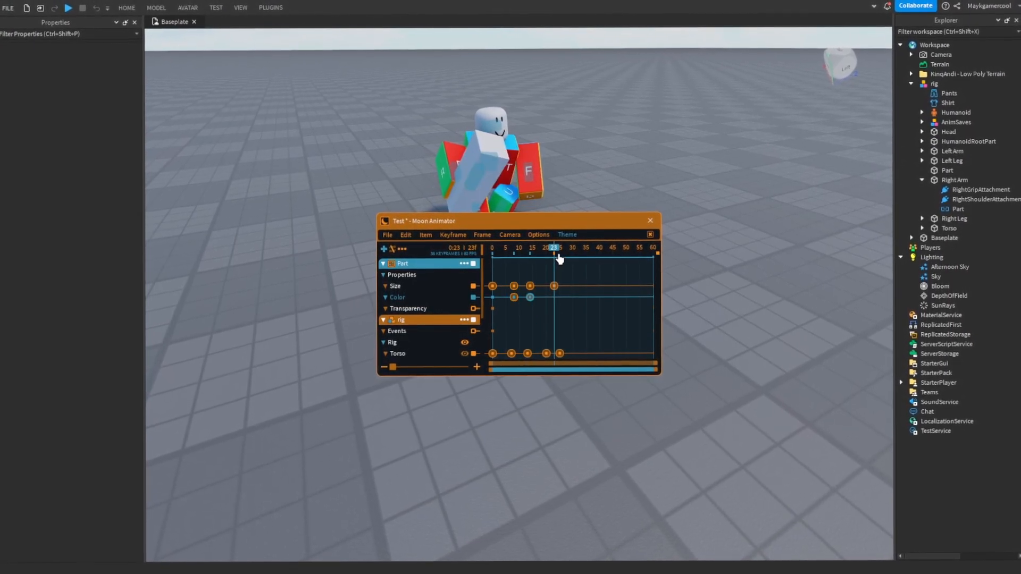
# - Set the Part's Color keyframe at frame 14 to red, RGB 233, 5, 5, with Linear easing
pyautogui.moveTo(559, 259); pyautogui.dragTo(496, 251)
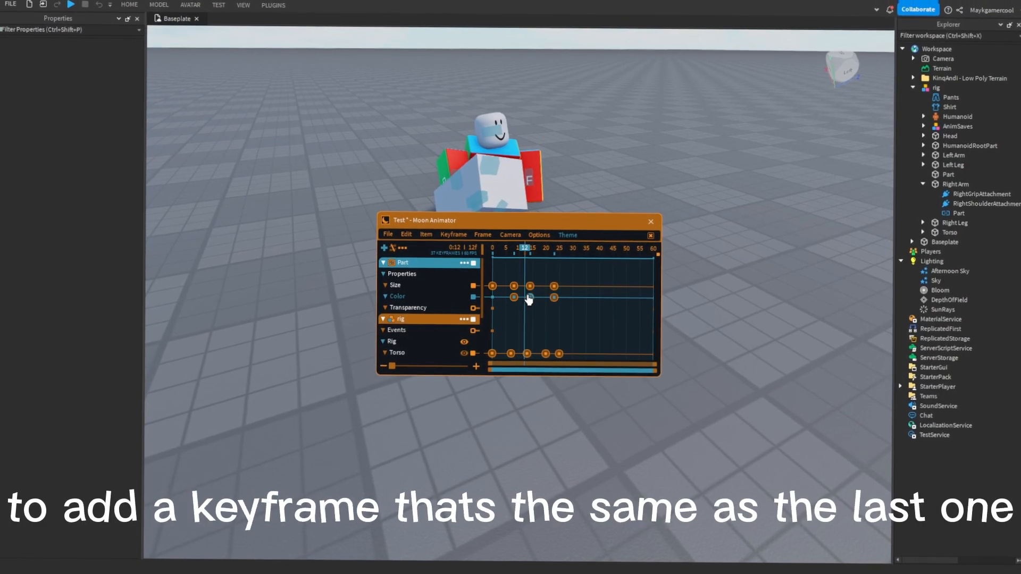
pyautogui.doubleClick(530, 298)
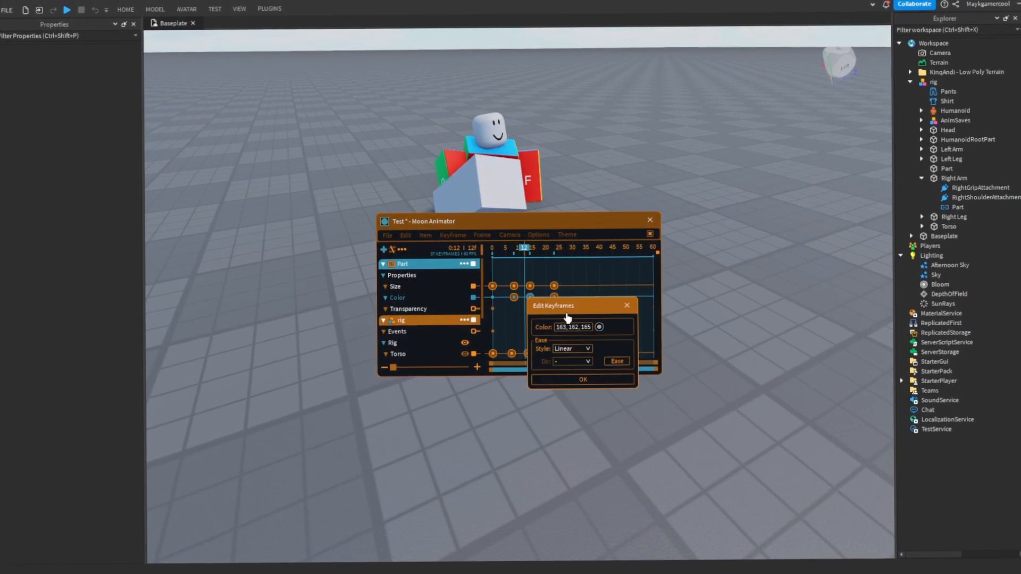
pyautogui.click(599, 328)
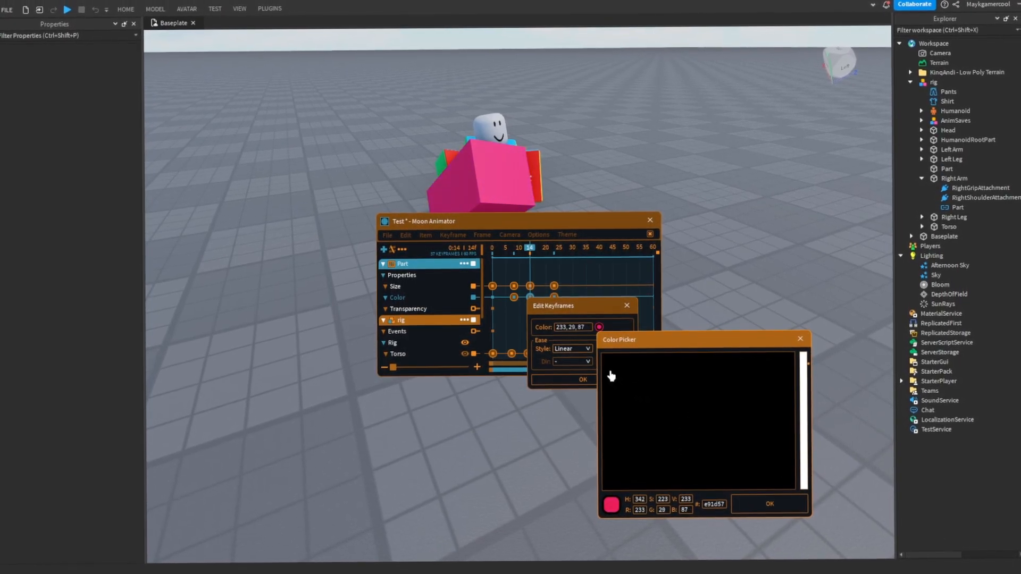
pyautogui.click(764, 509)
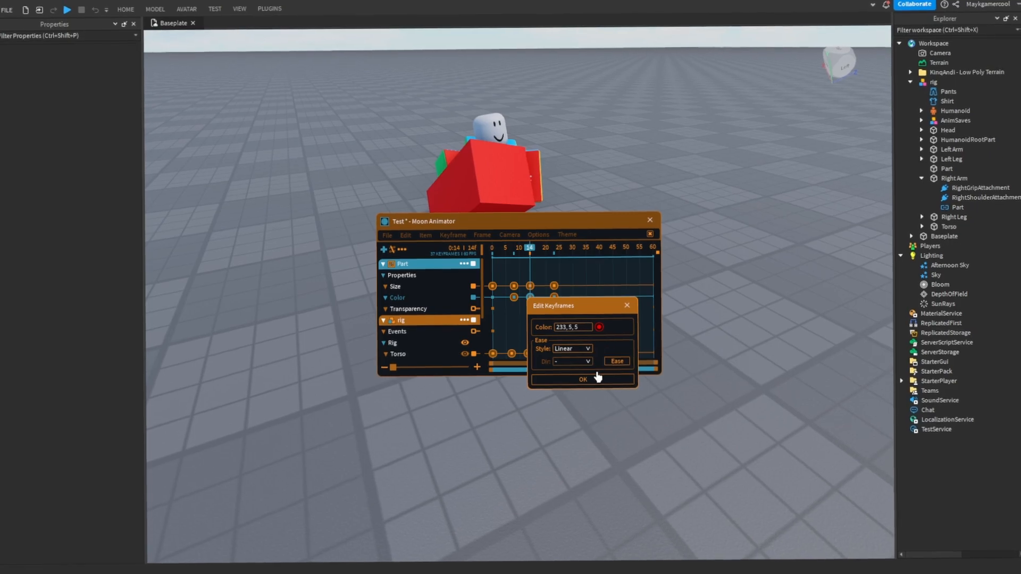